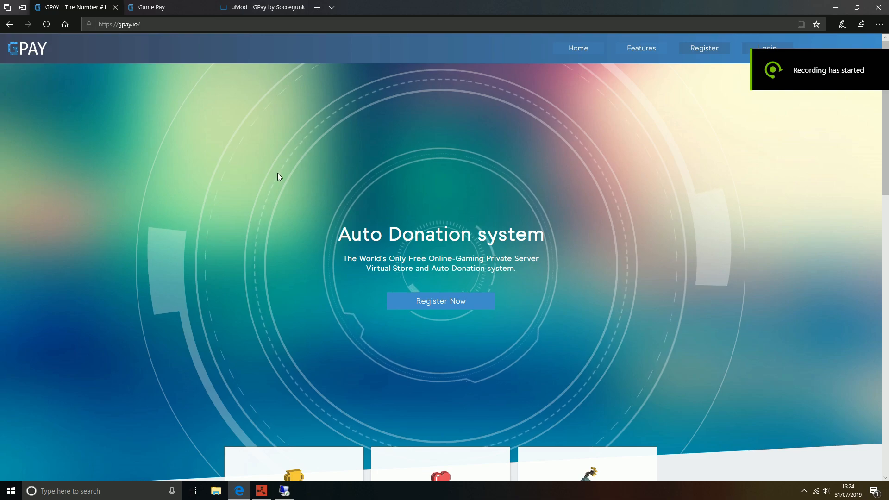
Step: Register the GPay account for server Test Rust with game Rust and confirm its email address
{"action": "left_click", "coordinate": [167, 26]}
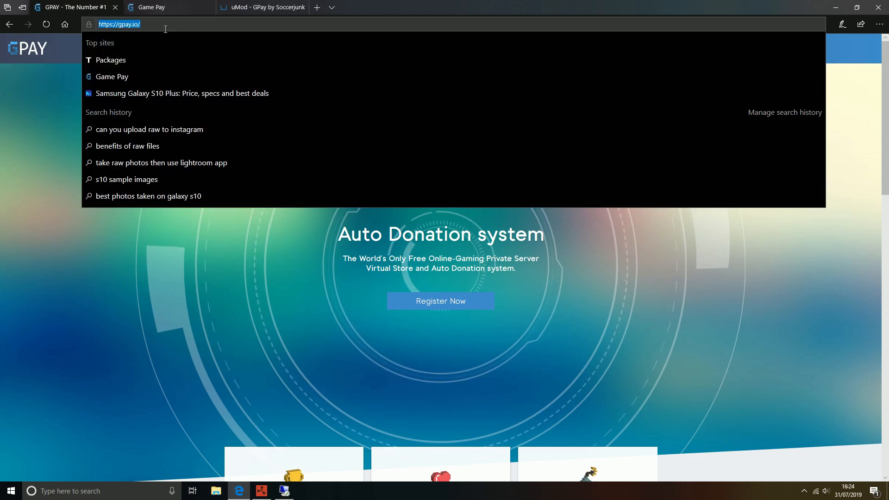
{"action": "left_click", "coordinate": [266, 265]}
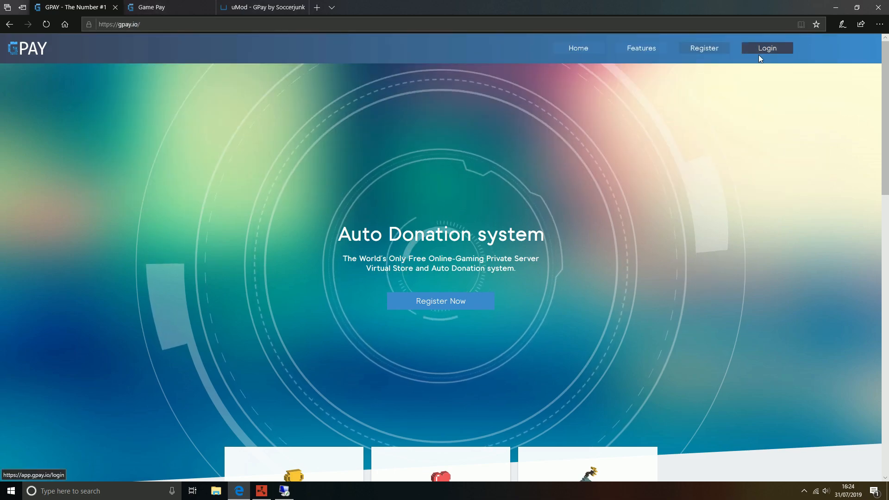
{"action": "left_click", "coordinate": [168, 6]}
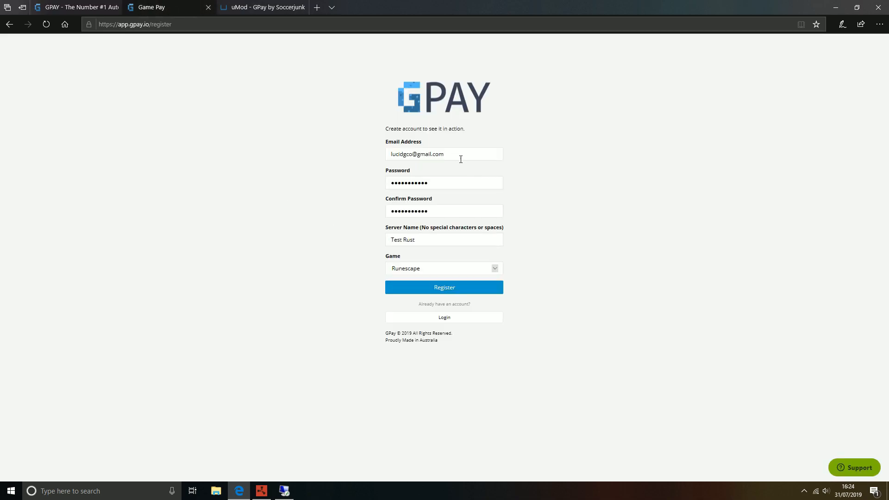
{"action": "left_click", "coordinate": [437, 274]}
{"action": "left_click", "coordinate": [418, 277]}
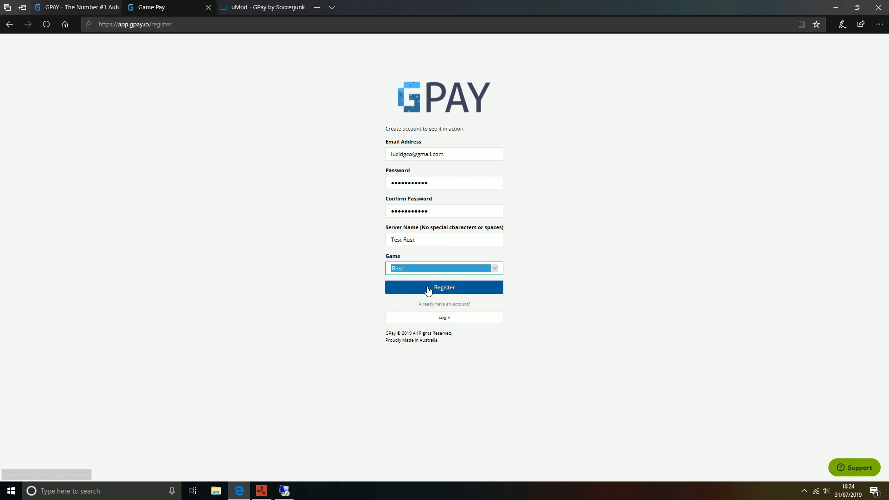
{"action": "left_click", "coordinate": [446, 291]}
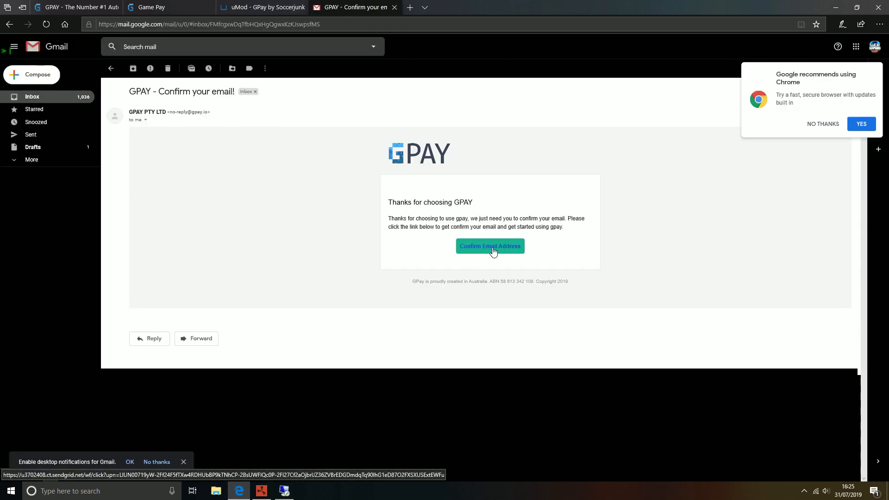
{"action": "left_click", "coordinate": [493, 251]}
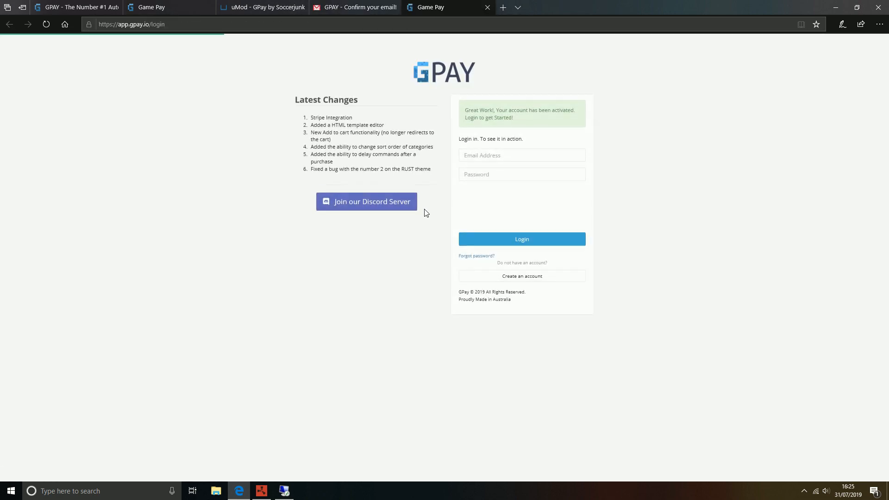
Step: Log in with the account email and password, ticking the reCAPTCHA, to reach the empty dashboard
{"action": "left_click", "coordinate": [492, 160]}
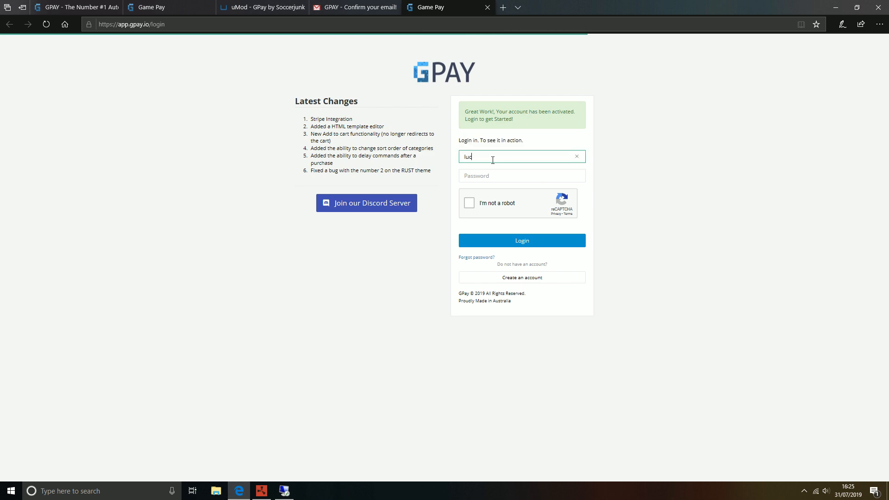
{"action": "key", "text": "Tab"}
{"action": "type", "text": "•••••"}
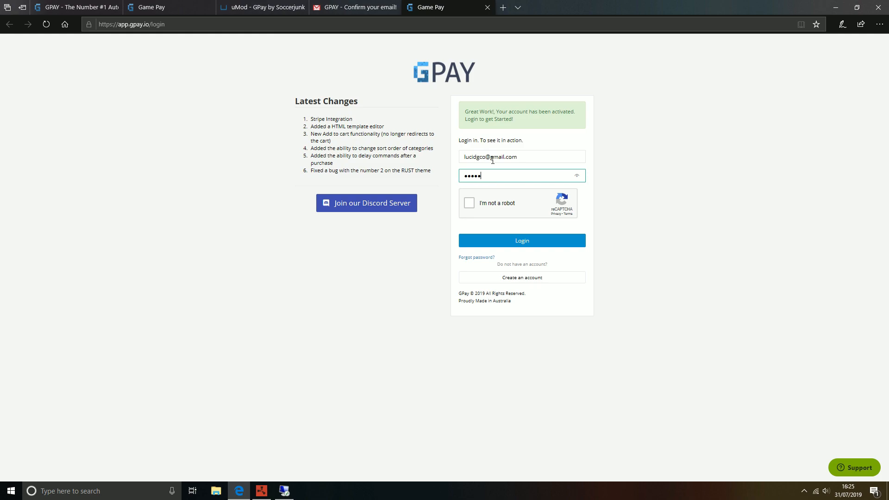
{"action": "left_click", "coordinate": [469, 203]}
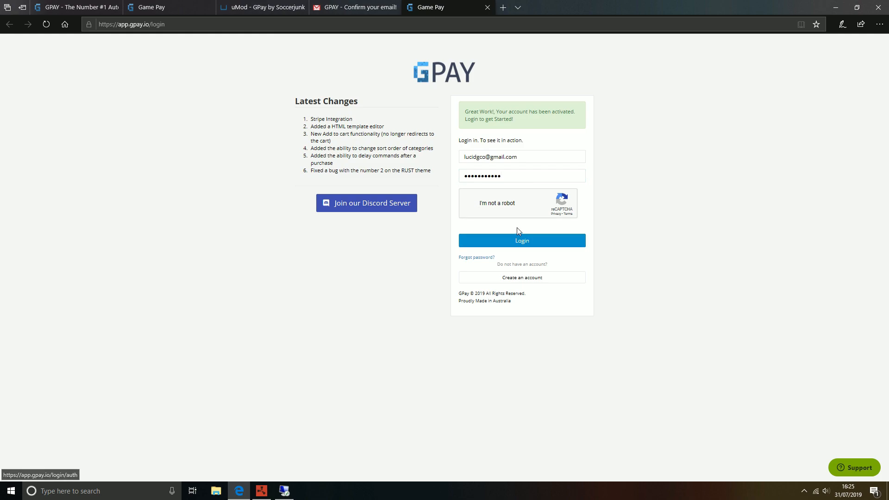
{"action": "left_click", "coordinate": [564, 242]}
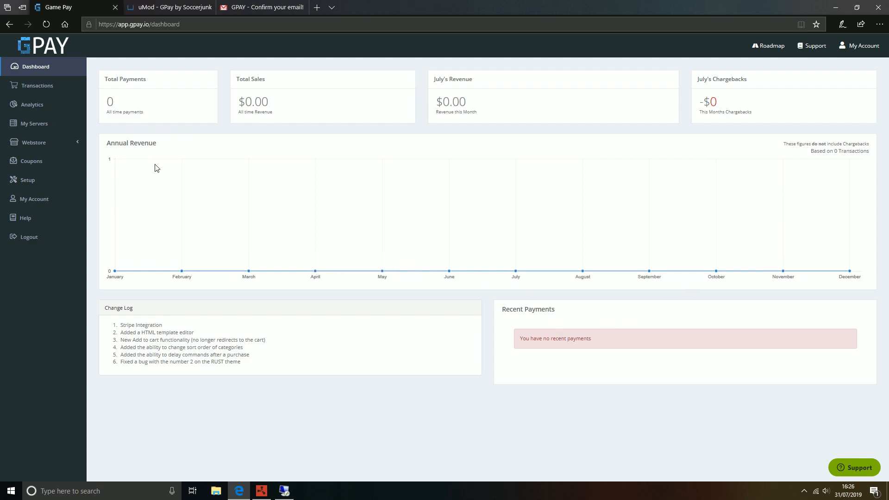
Step: Open My Servers and start editing the Test Rust server's settings
{"action": "left_click", "coordinate": [38, 131]}
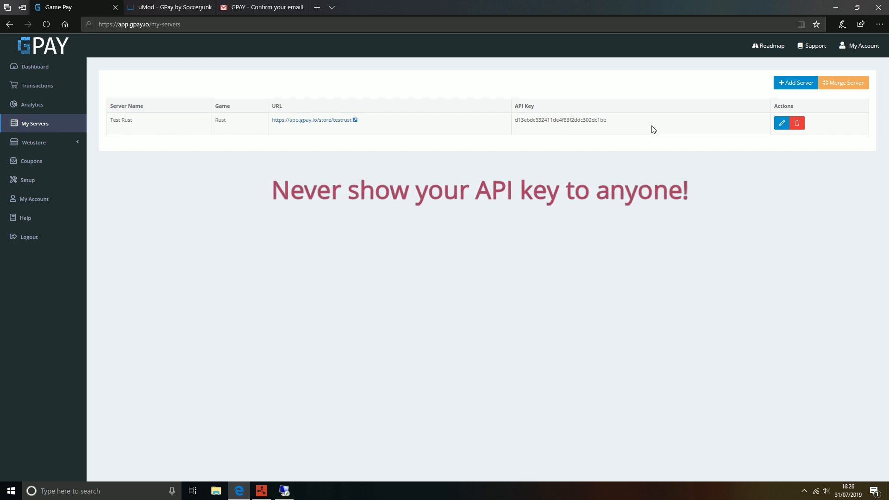
{"action": "left_click_drag", "start_coordinate": [514, 121], "coordinate": [620, 123]}
{"action": "left_click", "coordinate": [614, 125]}
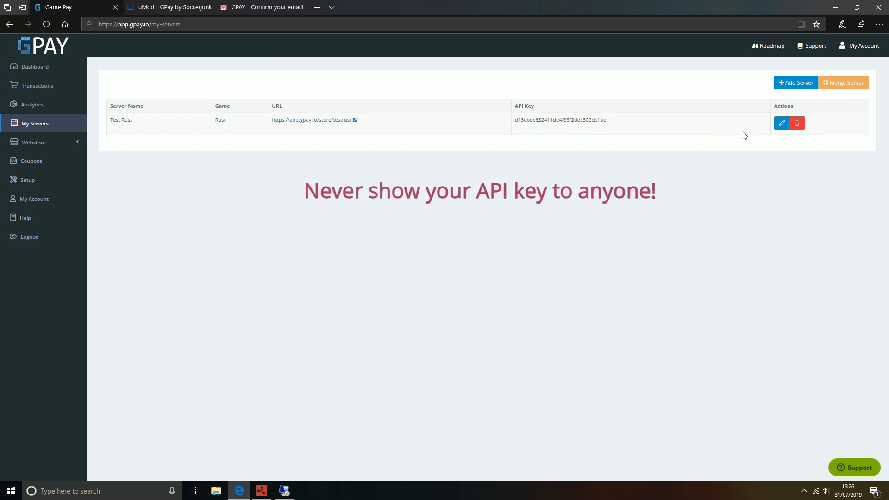
{"action": "left_click", "coordinate": [782, 123]}
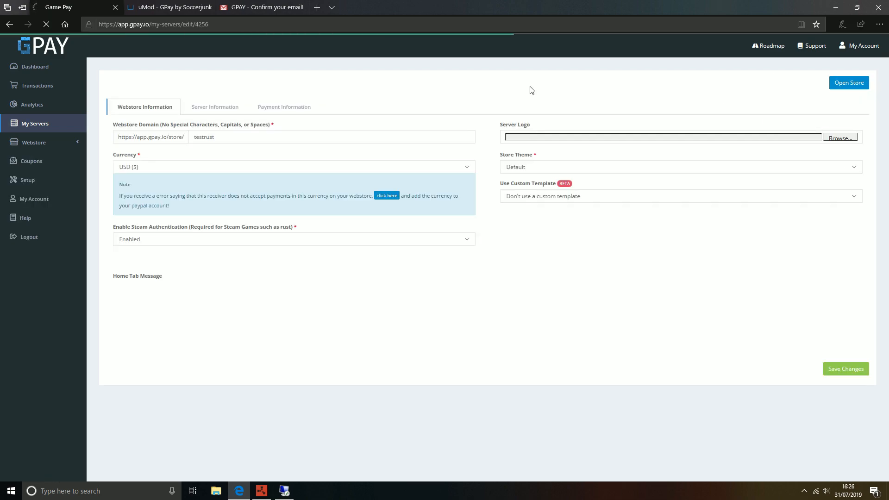
Step: Set the webstore currency to GBP (£) and the store theme to Rust
{"action": "left_click", "coordinate": [224, 168]}
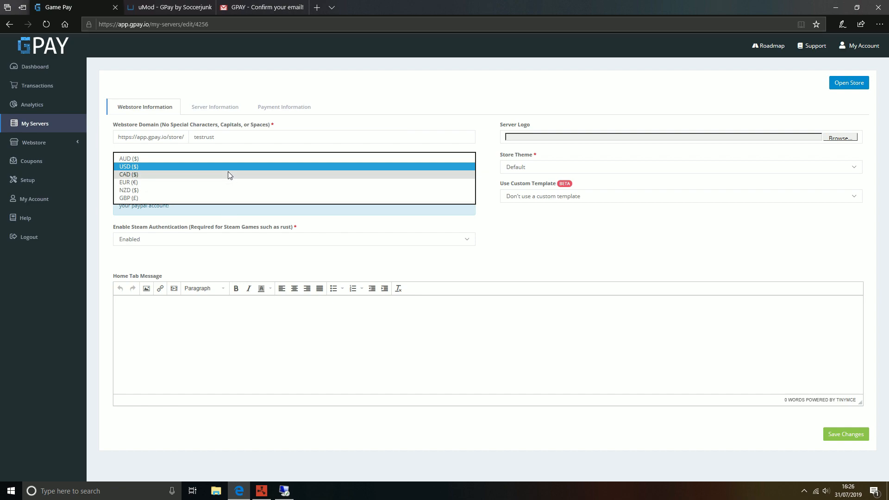
{"action": "left_click", "coordinate": [126, 198]}
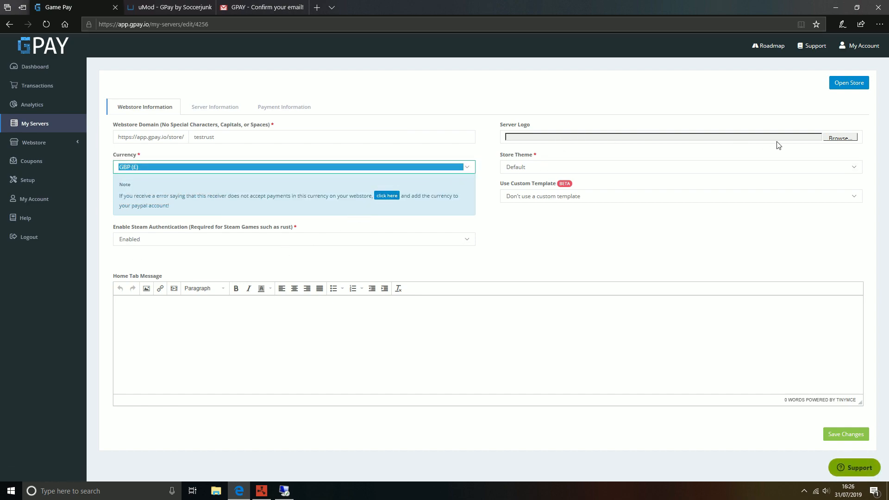
{"action": "left_click", "coordinate": [555, 168]}
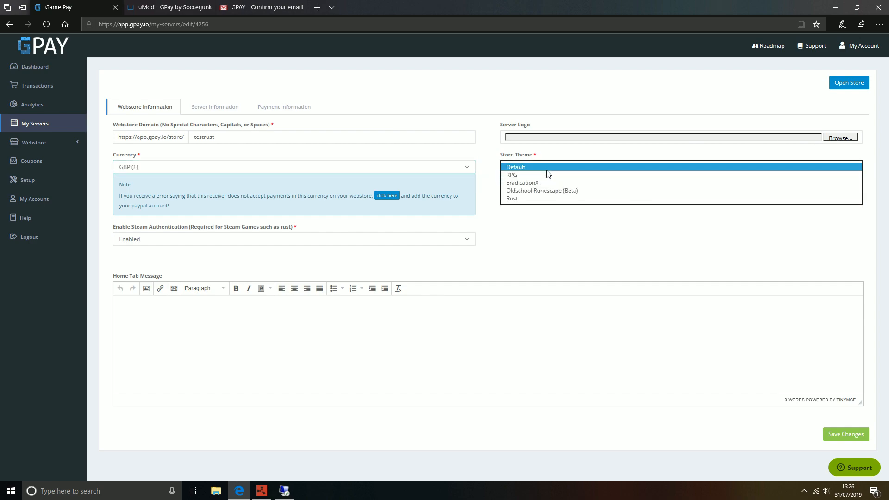
{"action": "left_click", "coordinate": [547, 199]}
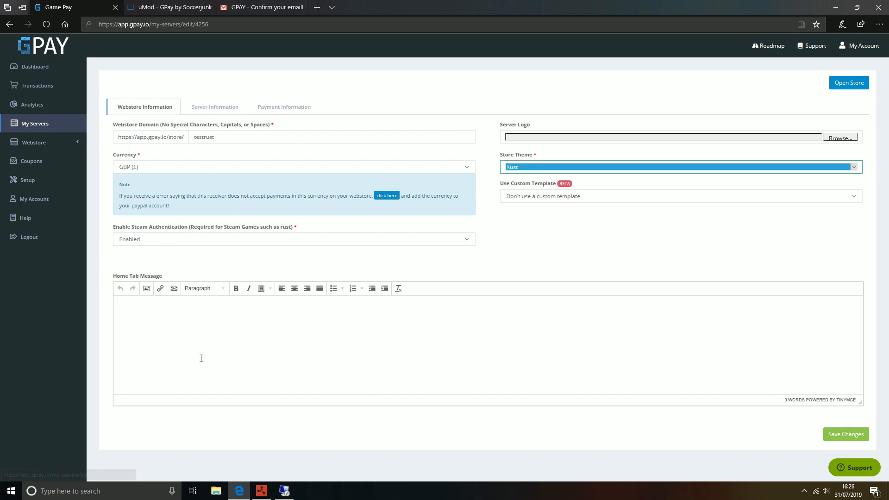
{"action": "left_click", "coordinate": [218, 330]}
Step: Review the payment information settings, leaving Stripe set to Disable Stripe
{"action": "left_click", "coordinate": [215, 107]}
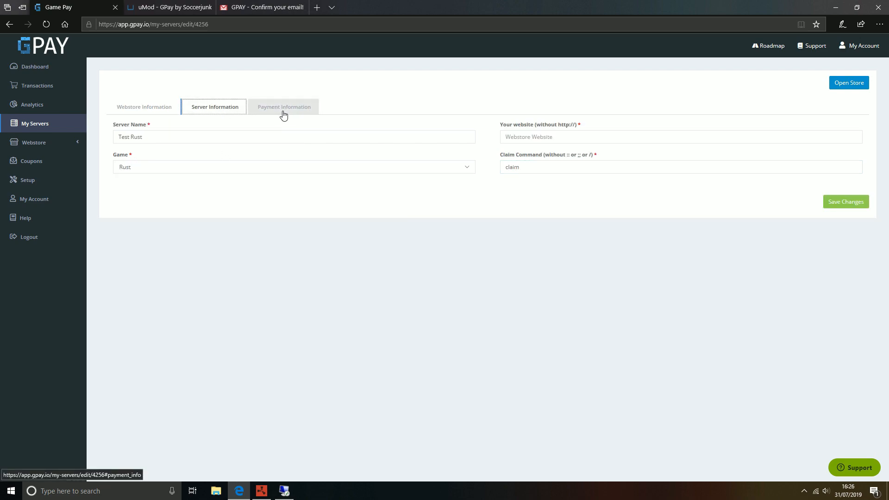
{"action": "left_click", "coordinate": [284, 111]}
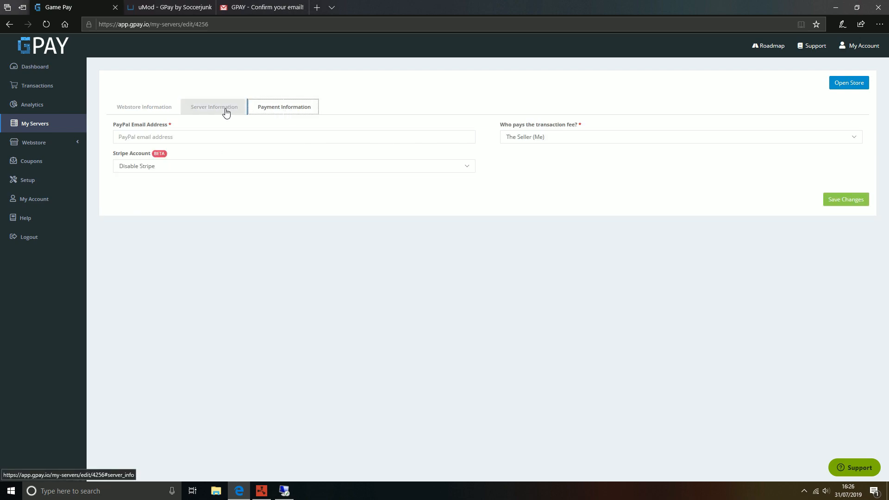
{"action": "left_click", "coordinate": [191, 138]}
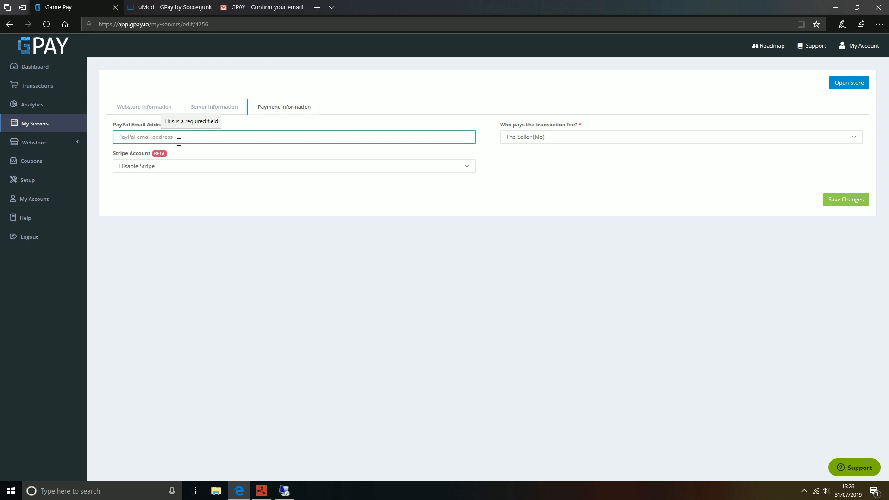
{"action": "left_click", "coordinate": [185, 166]}
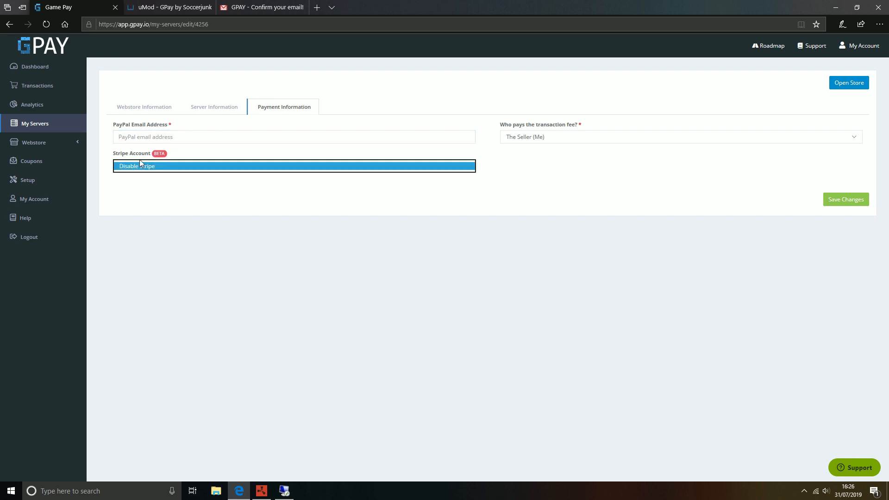
{"action": "left_click", "coordinate": [525, 169]}
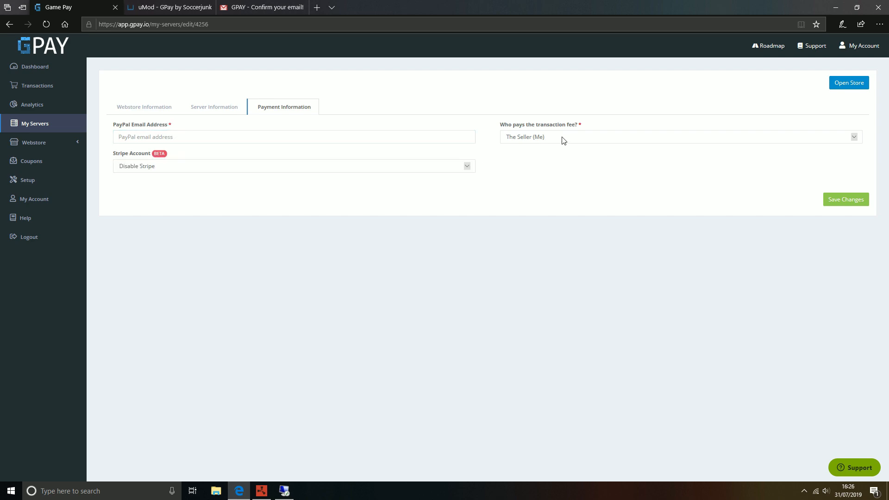
Step: Review the server information settings, including the webstore website and Claim Command fields
{"action": "left_click", "coordinate": [215, 108]}
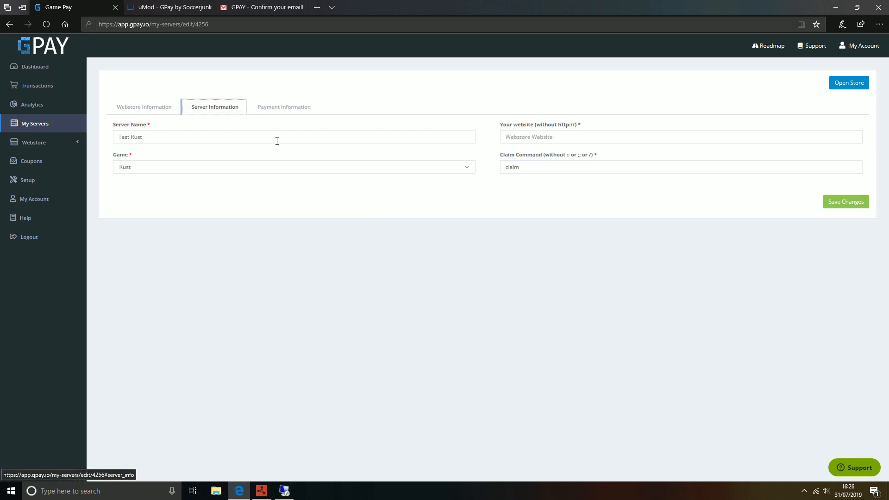
{"action": "left_click", "coordinate": [581, 140]}
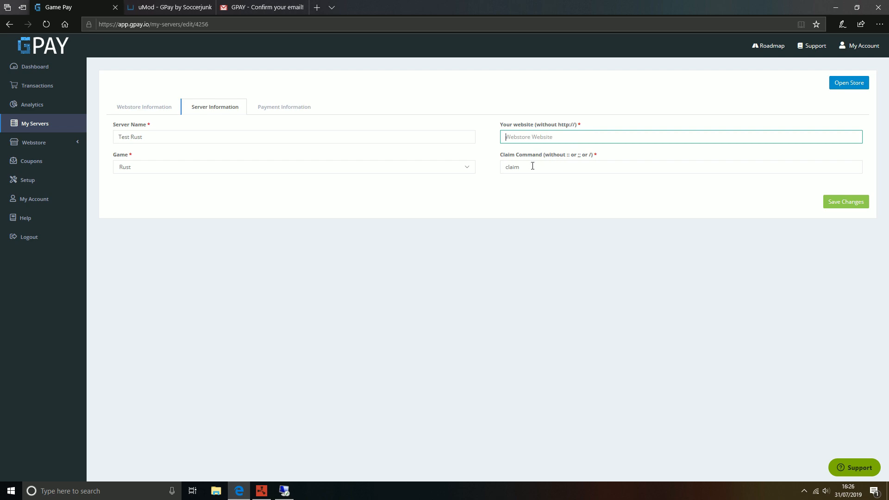
{"action": "left_click_drag", "start_coordinate": [500, 155], "coordinate": [547, 161]}
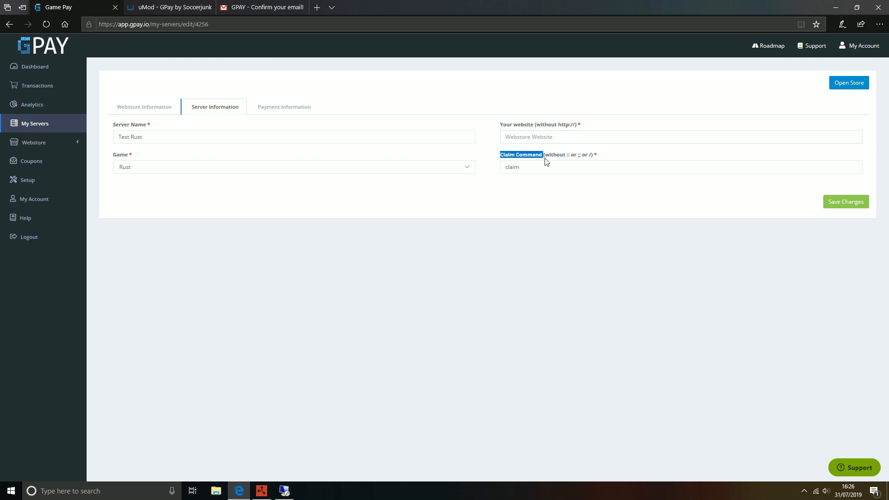
{"action": "left_click", "coordinate": [541, 160]}
Step: Return to My Servers and select the Test Rust API key
{"action": "left_click", "coordinate": [31, 125]}
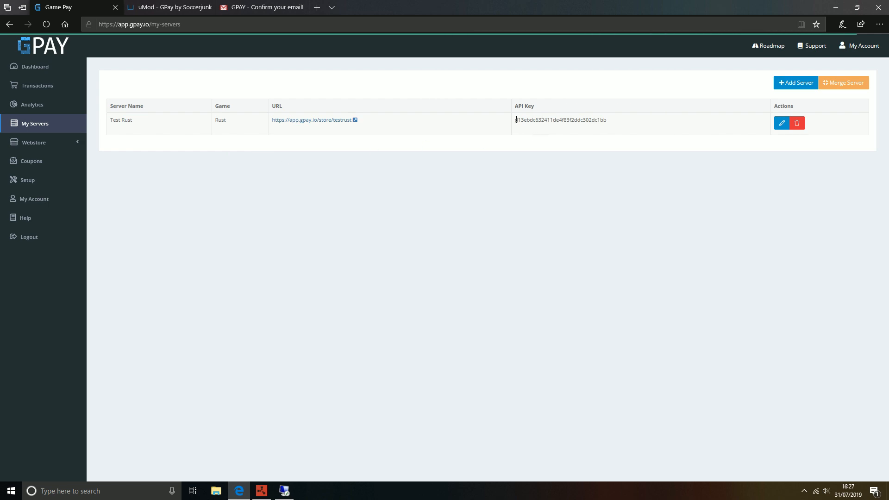
{"action": "left_click_drag", "start_coordinate": [516, 120], "coordinate": [609, 123]}
{"action": "left_click", "coordinate": [611, 121]}
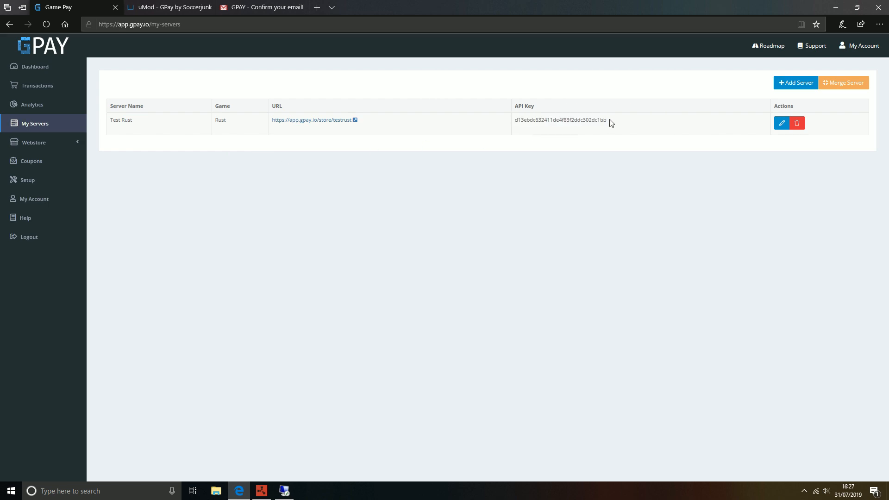
Step: Switch to the uMod GPay plugin page and look it over
{"action": "left_click", "coordinate": [163, 7]}
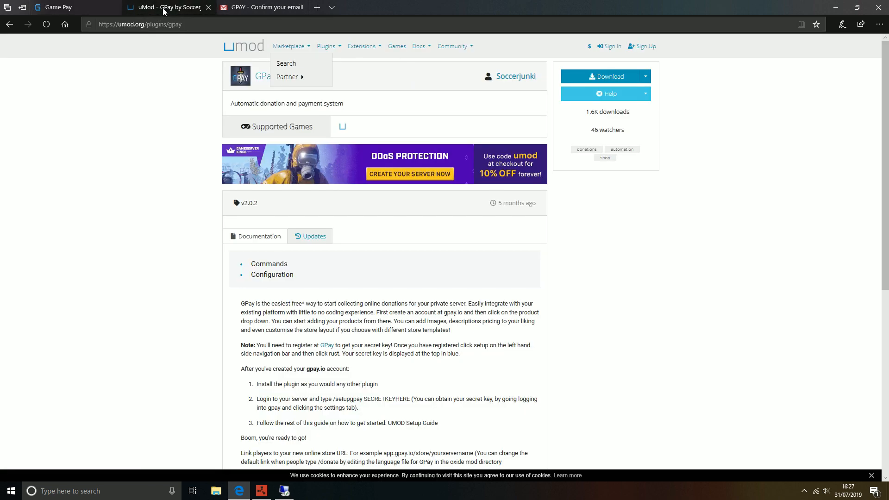
{"action": "left_click", "coordinate": [334, 50]}
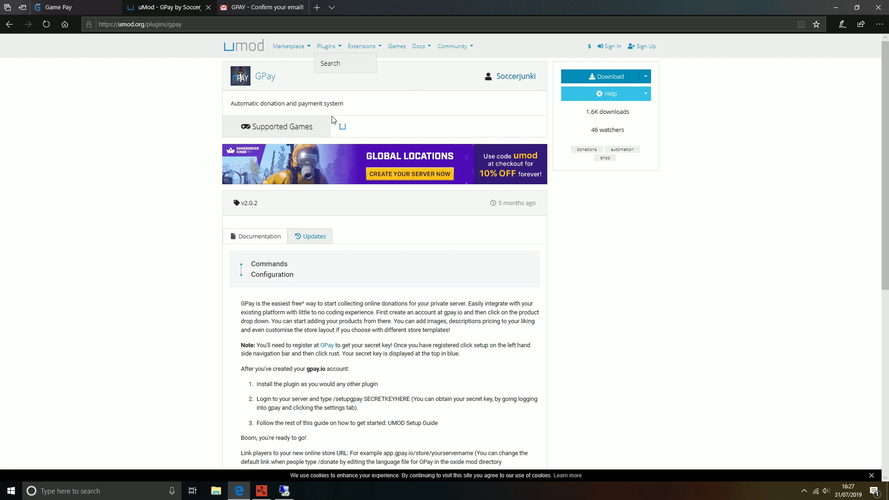
{"action": "scroll", "coordinate": [420, 292], "scroll_direction": "down", "scroll_amount": 5}
{"action": "scroll", "coordinate": [566, 199], "scroll_direction": "up", "scroll_amount": 5}
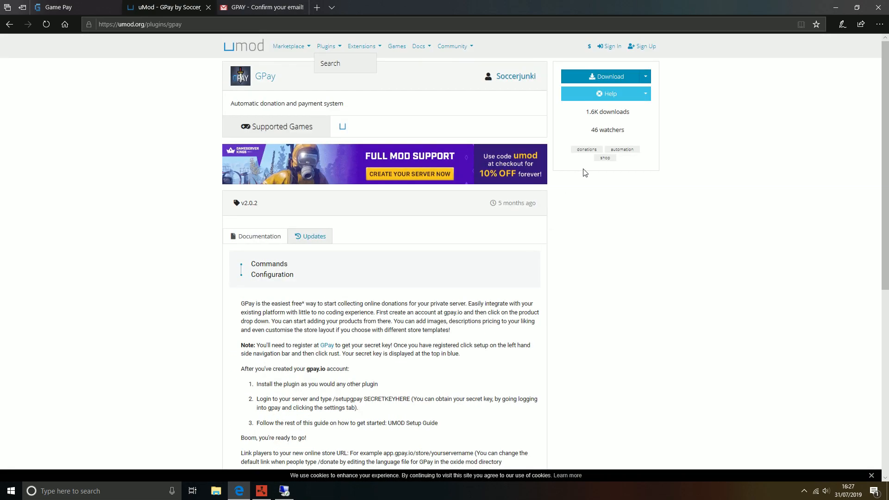
Step: Download GPay.cs with Save as to the Desktop, then minimize the browser
{"action": "left_click", "coordinate": [607, 78]}
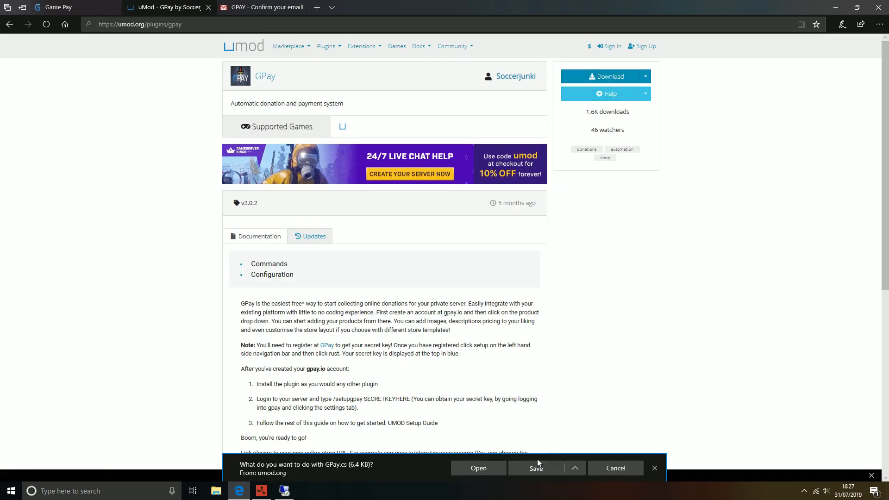
{"action": "left_click", "coordinate": [574, 468]}
{"action": "left_click", "coordinate": [536, 454]}
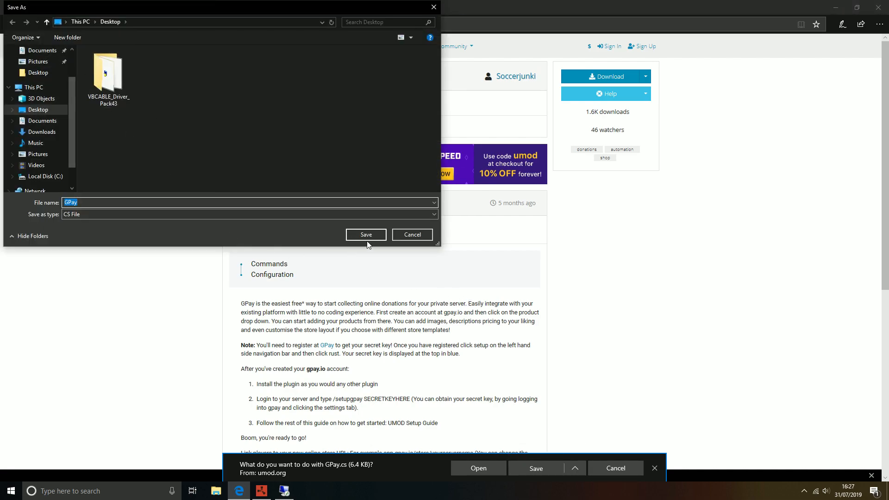
{"action": "left_click", "coordinate": [373, 238]}
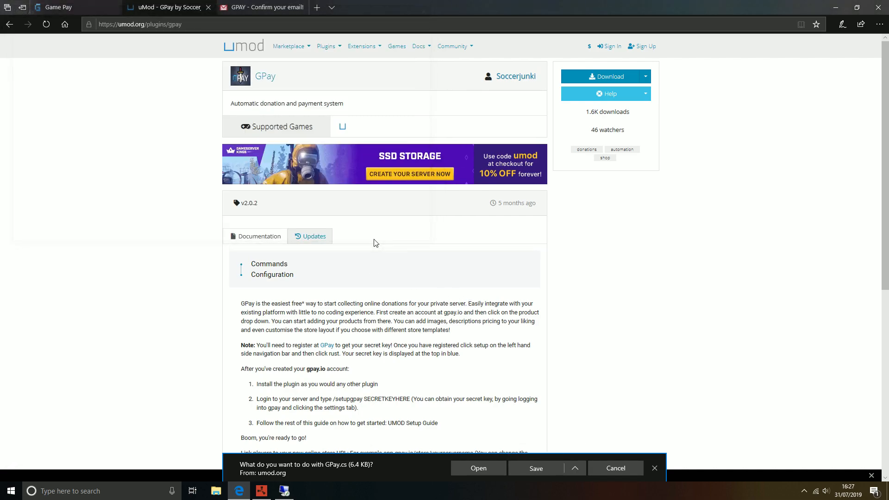
{"action": "left_click", "coordinate": [836, 7]}
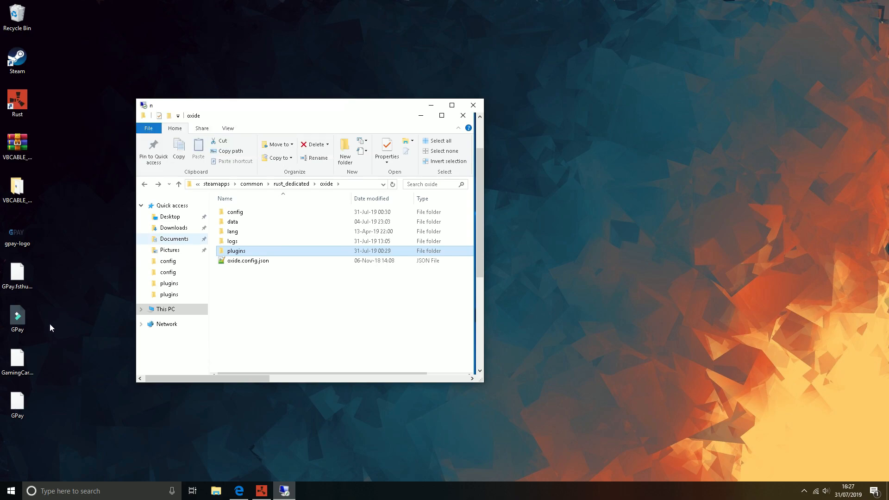
Step: Copy the downloaded GPay.cs from the Desktop into the oxide plugins folder
{"action": "left_click", "coordinate": [23, 405]}
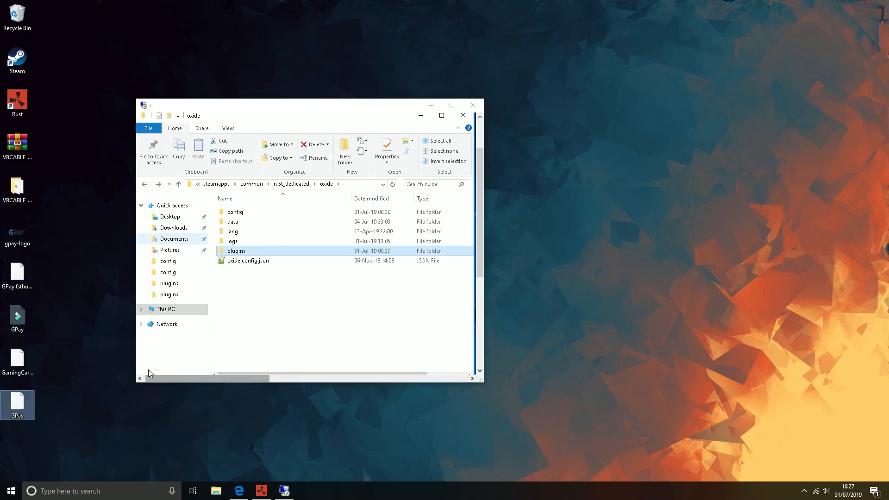
{"action": "left_click_drag", "start_coordinate": [17, 409], "coordinate": [123, 235]}
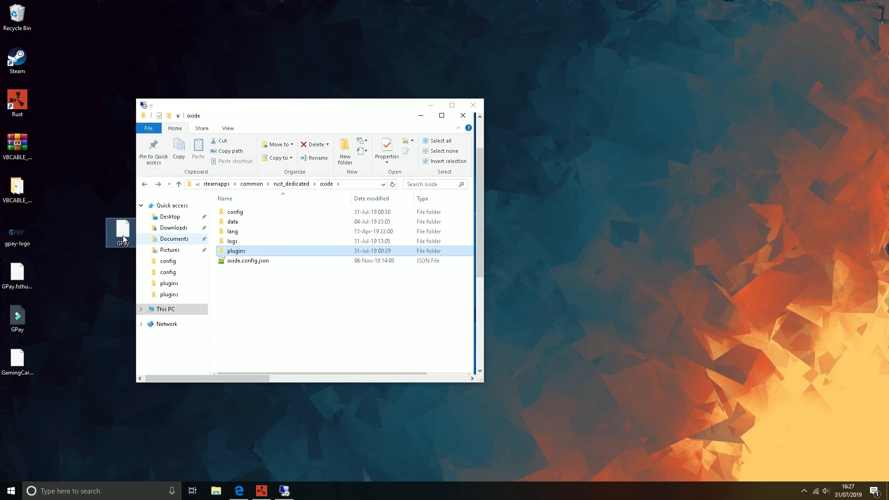
{"action": "left_click", "coordinate": [326, 55]}
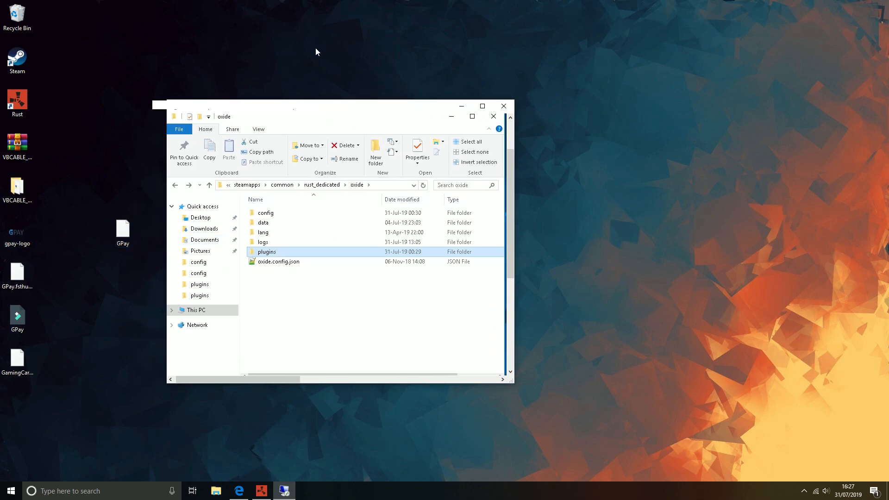
{"action": "left_click_drag", "start_coordinate": [135, 78], "coordinate": [551, 406]}
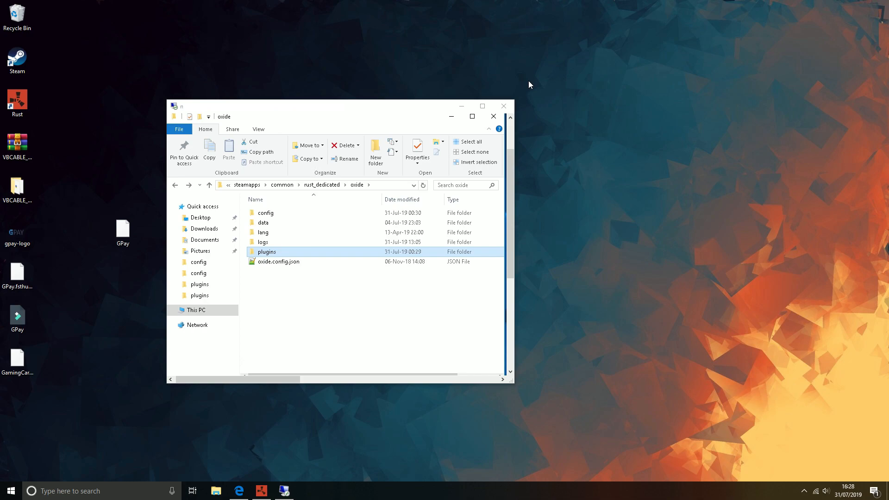
{"action": "double_click", "coordinate": [264, 250]}
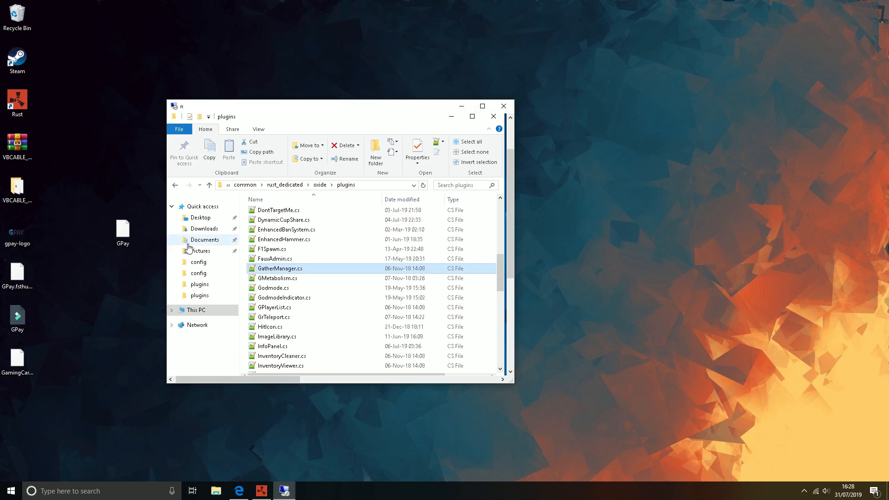
{"action": "left_click", "coordinate": [128, 233]}
{"action": "left_click_drag", "start_coordinate": [137, 238], "coordinate": [246, 234]}
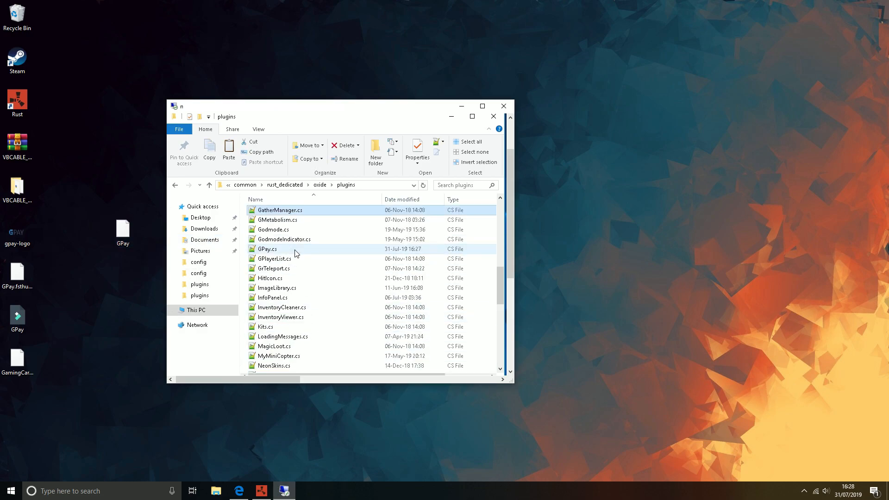
{"action": "left_click", "coordinate": [273, 249]}
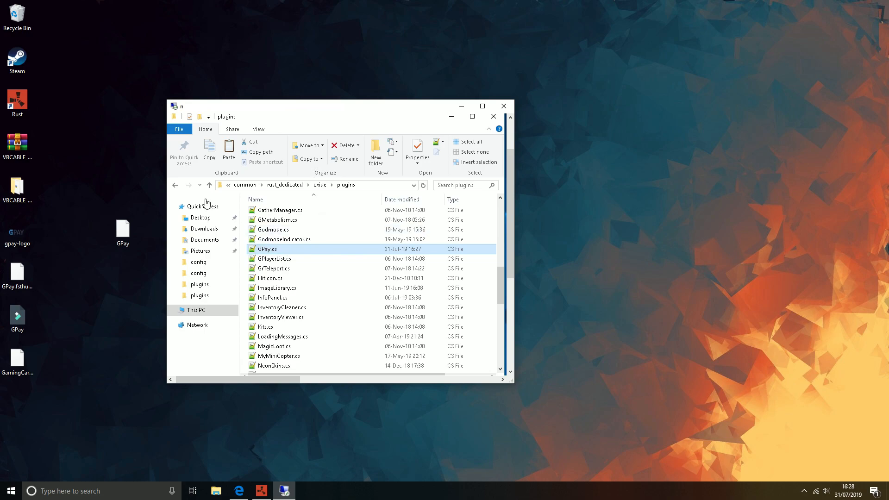
Step: Go back up to the oxide folder and open its config folder
{"action": "left_click", "coordinate": [175, 185]}
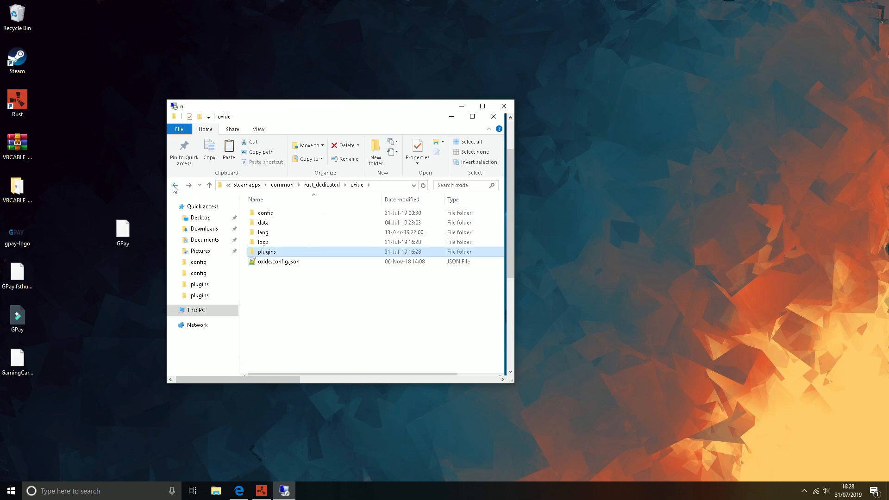
{"action": "double_click", "coordinate": [283, 214]}
{"action": "left_click", "coordinate": [293, 252]}
Step: Open config\GPay.json in Notepad++
{"action": "key", "text": "g"}
{"action": "key", "text": "Down"}
{"action": "key", "text": "Down"}
{"action": "key", "text": "Down"}
{"action": "key", "text": "Down"}
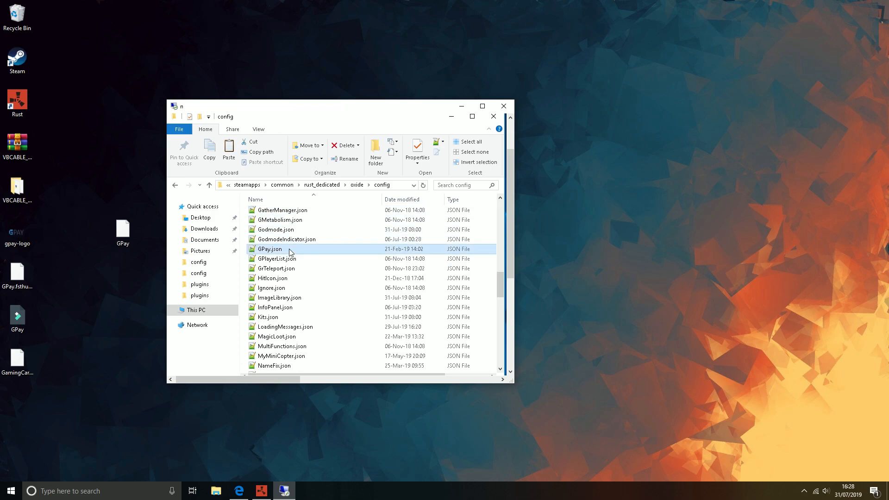
{"action": "double_click", "coordinate": [288, 250]}
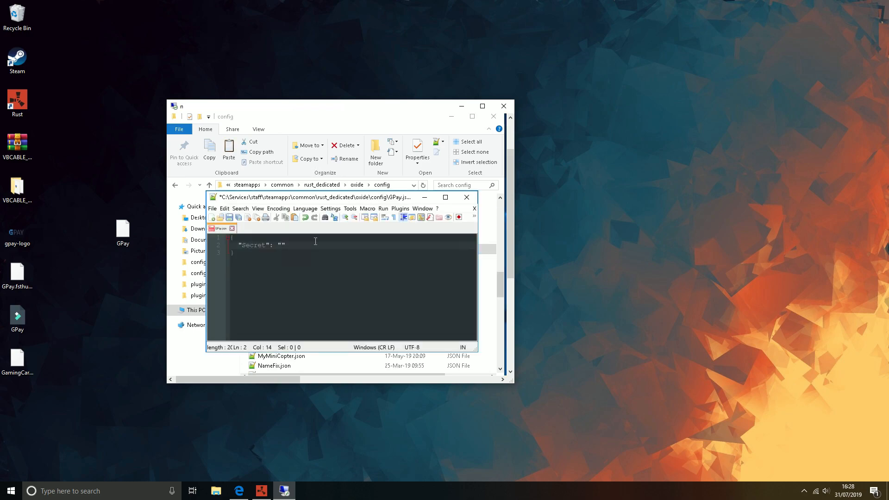
{"action": "left_click_drag", "start_coordinate": [344, 200], "coordinate": [344, 187]}
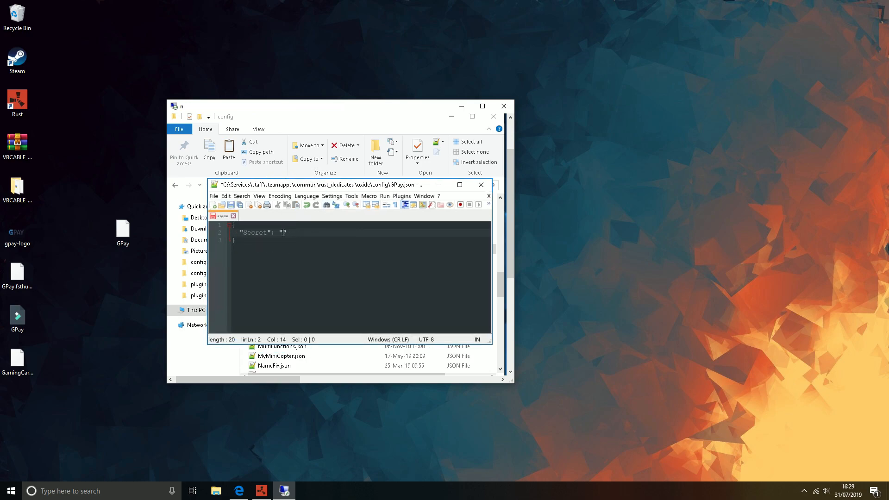
Step: Copy the Test Rust server's API key from the GPay My Servers page
{"action": "left_click", "coordinate": [239, 491]}
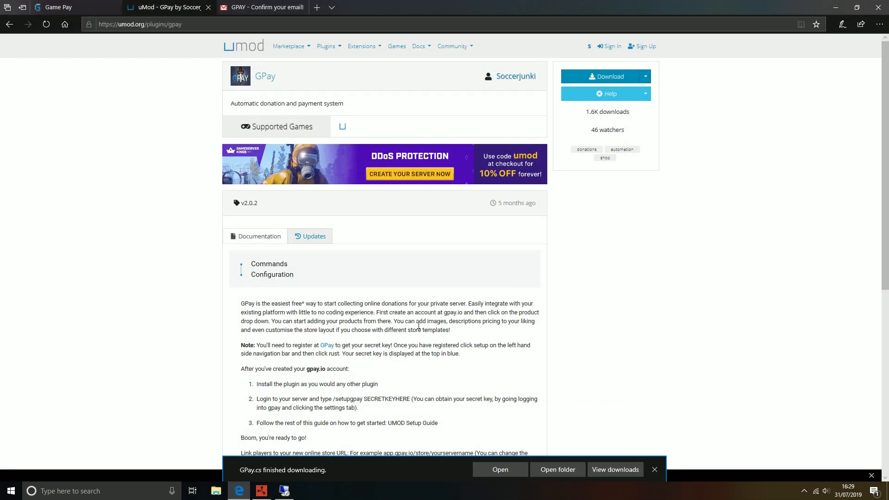
{"action": "left_click", "coordinate": [105, 5]}
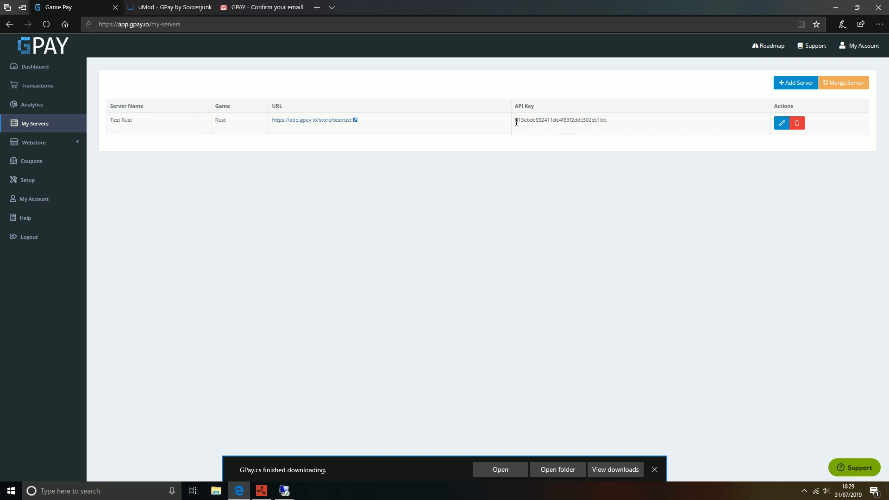
{"action": "left_click_drag", "start_coordinate": [516, 121], "coordinate": [608, 121]}
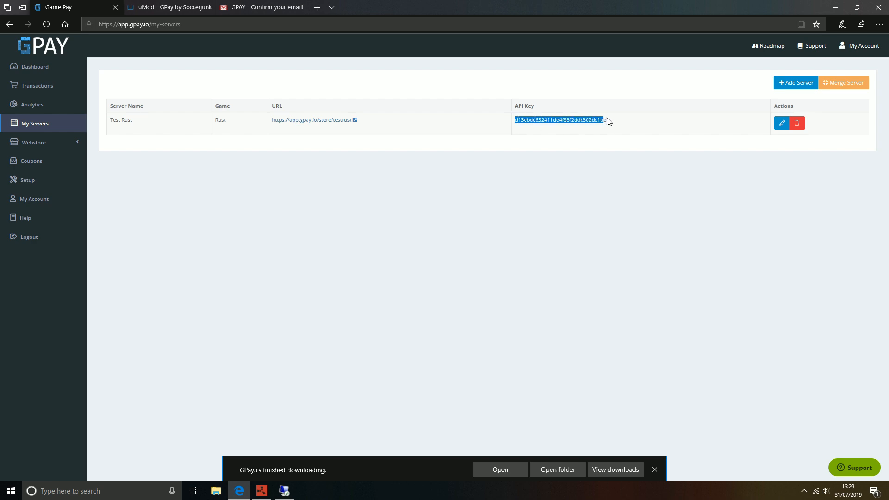
{"action": "right_click", "coordinate": [595, 122]}
{"action": "left_click", "coordinate": [597, 128]}
{"action": "left_click", "coordinate": [654, 469]}
Step: Paste the API key into GPay.json's Secret value and save the file
{"action": "left_click", "coordinate": [284, 491]}
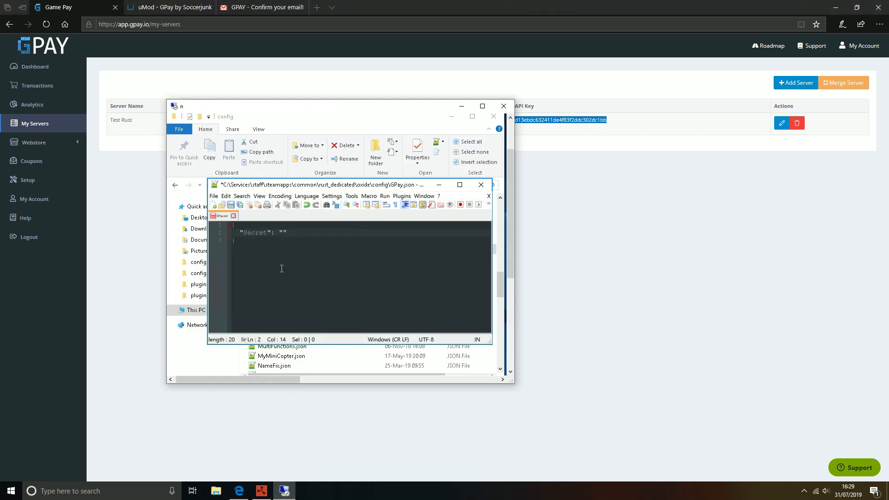
{"action": "right_click", "coordinate": [284, 232]}
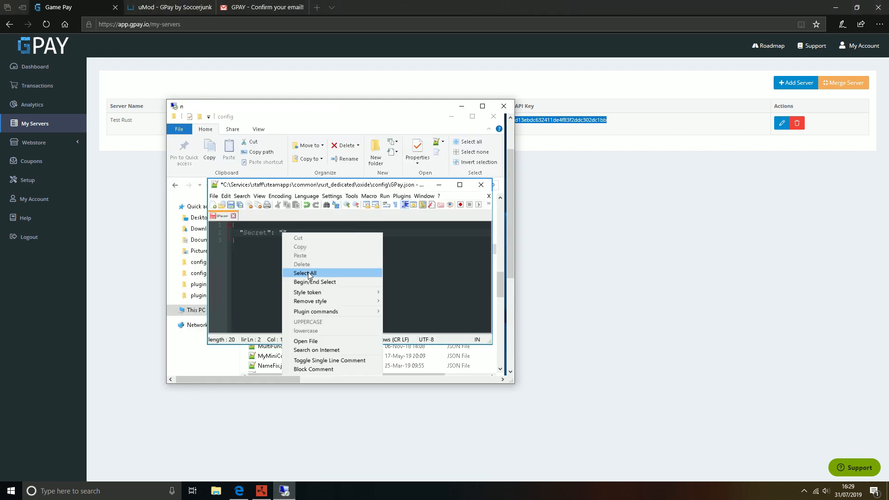
{"action": "left_click", "coordinate": [280, 233]}
{"action": "key", "text": "ctrl+v"}
{"action": "left_click", "coordinate": [230, 205]}
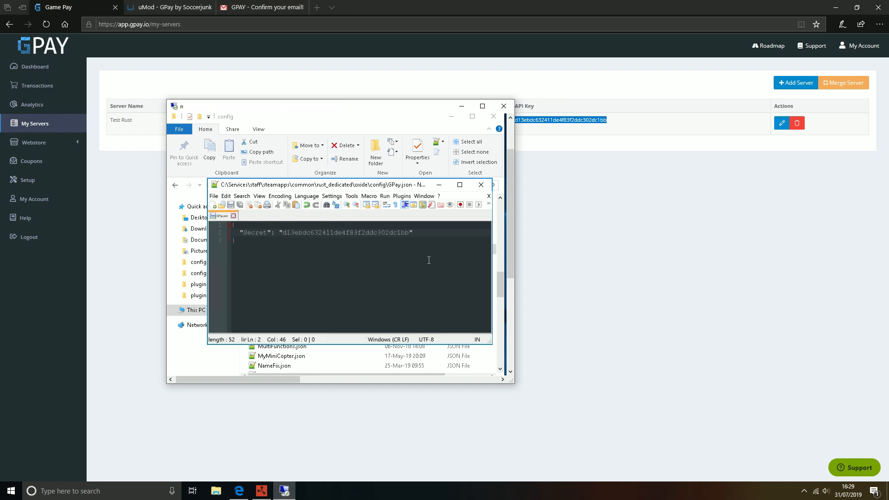
{"action": "left_click", "coordinate": [262, 490]}
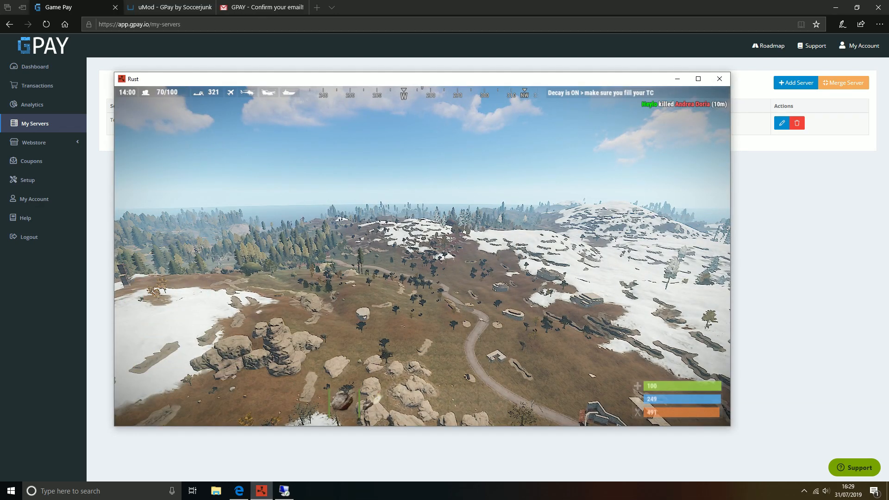
Step: Run 'oxide.reload GPay' in the Rust F1 console, then close the console
{"action": "key", "text": "F1"}
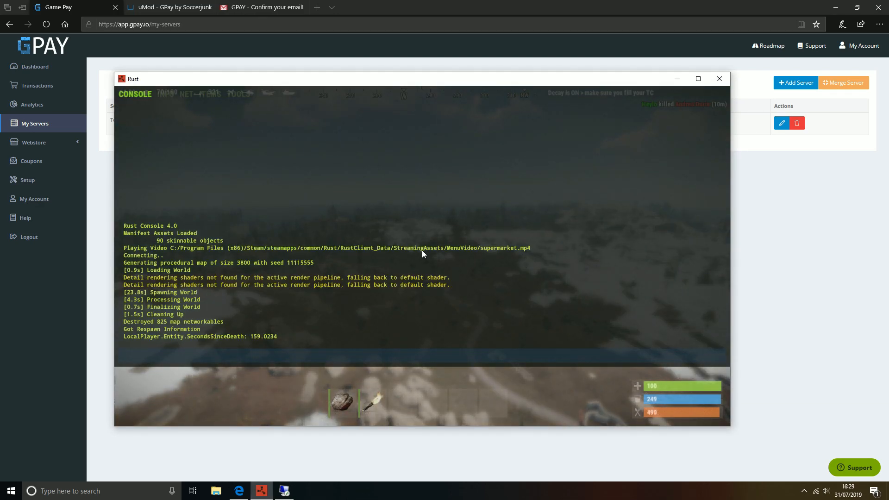
{"action": "type", "text": "oxide.reload GPay"}
{"action": "key", "text": "Return"}
{"action": "key", "text": "F1"}
{"action": "key", "text": "Return"}
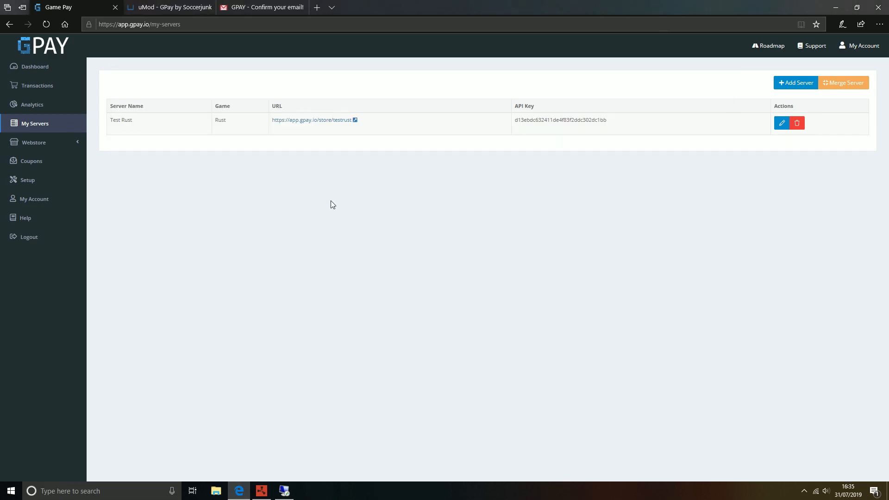
Step: Create a webstore category named VIP, available on the Test Rust server
{"action": "left_click", "coordinate": [57, 144]}
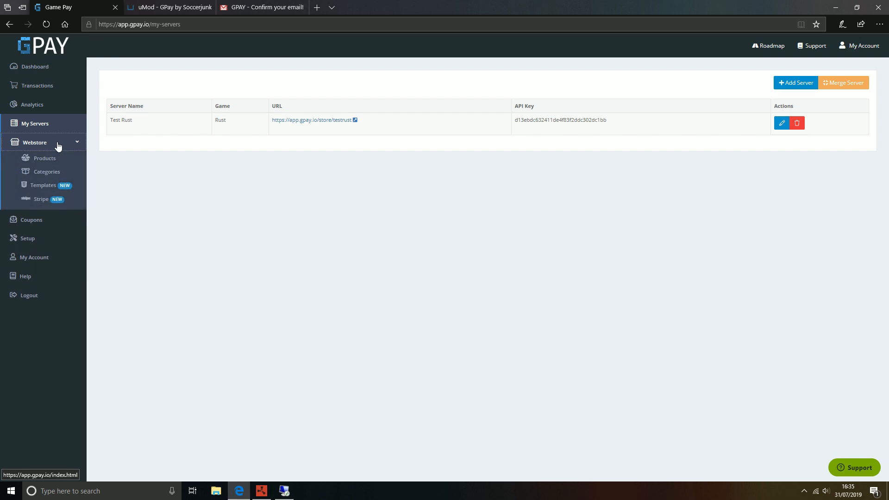
{"action": "left_click", "coordinate": [55, 175]}
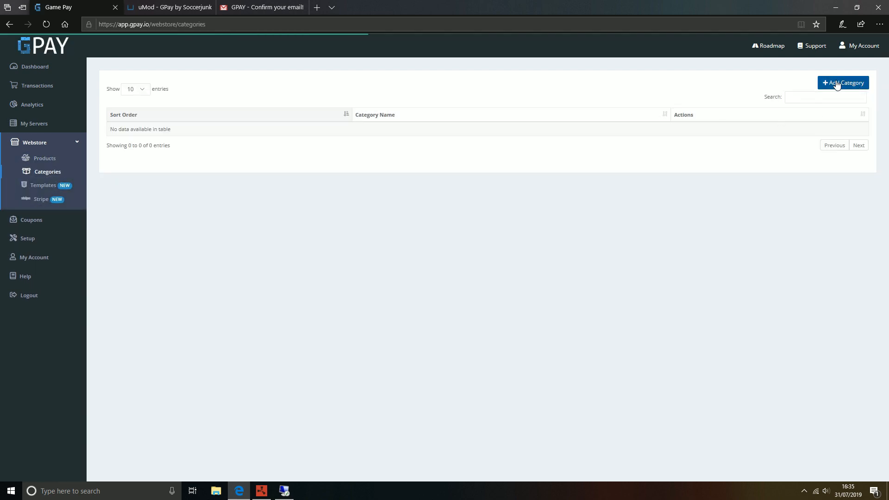
{"action": "left_click", "coordinate": [839, 87]}
{"action": "left_click", "coordinate": [417, 101]}
{"action": "type", "text": "VIP"}
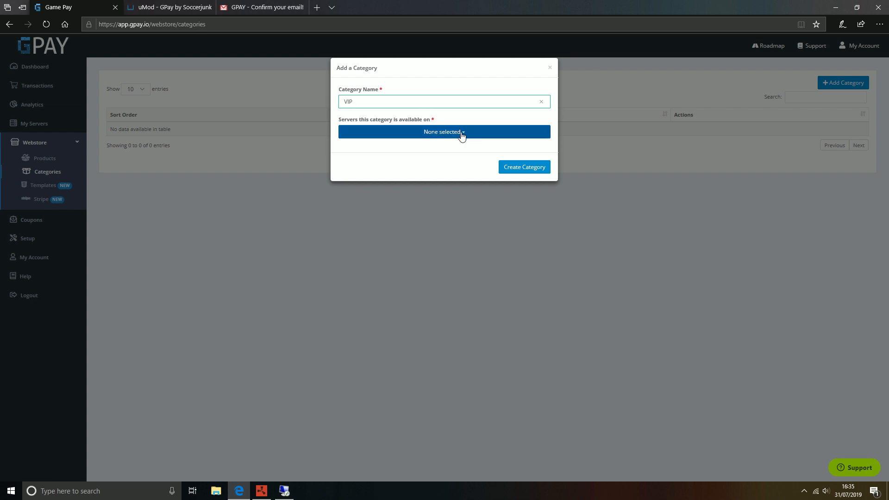
{"action": "left_click", "coordinate": [462, 135]}
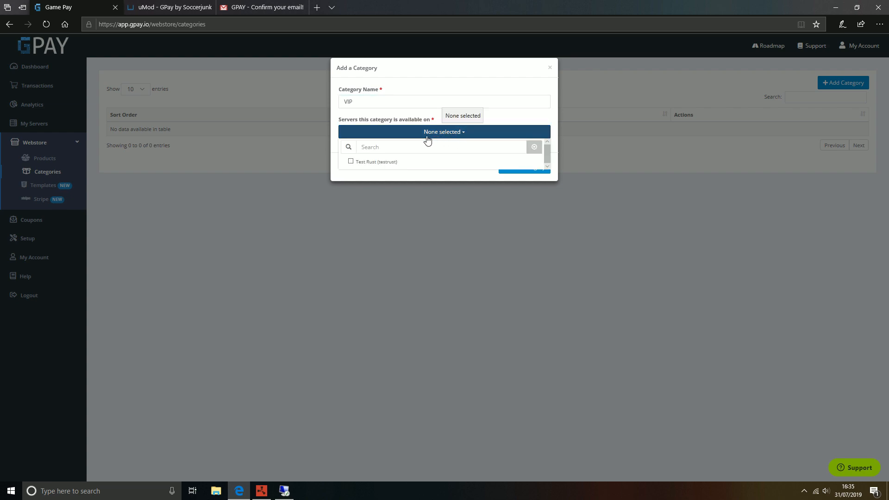
{"action": "left_click", "coordinate": [367, 166]}
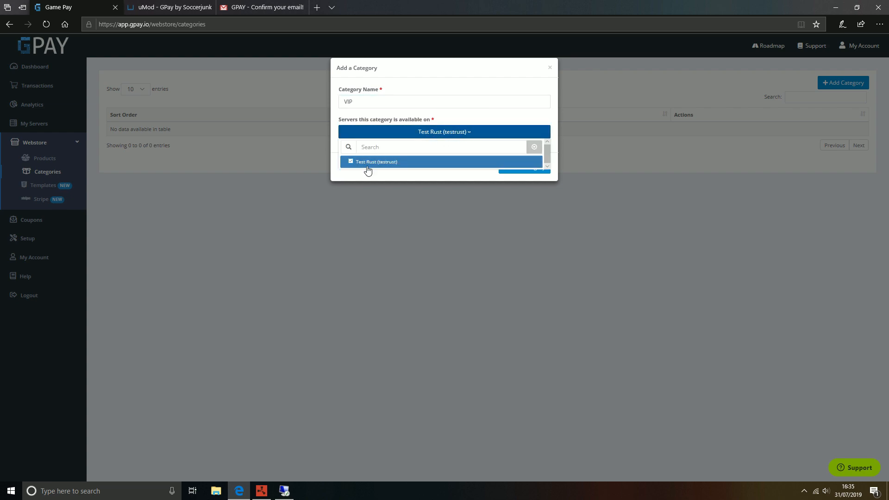
{"action": "left_click", "coordinate": [387, 177]}
{"action": "left_click", "coordinate": [530, 167]}
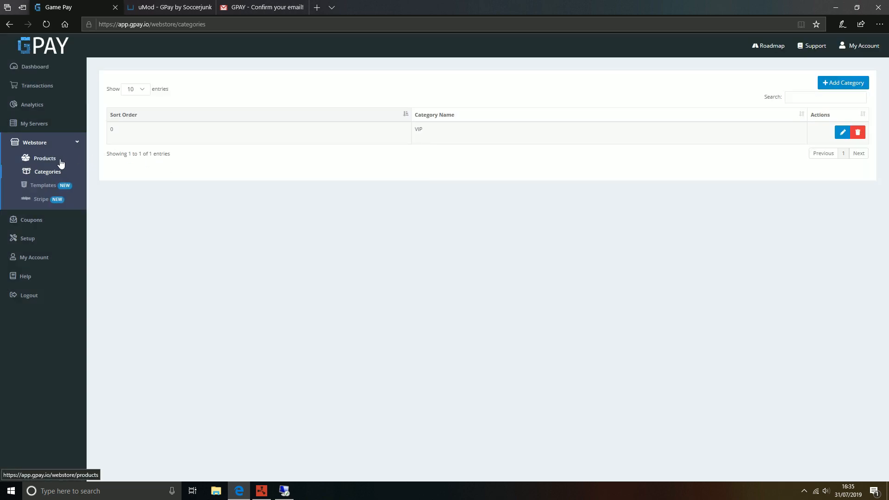
Step: Start a new product named VIP+, priced 10, with description 'VIP+ is amazing!'
{"action": "left_click", "coordinate": [39, 163]}
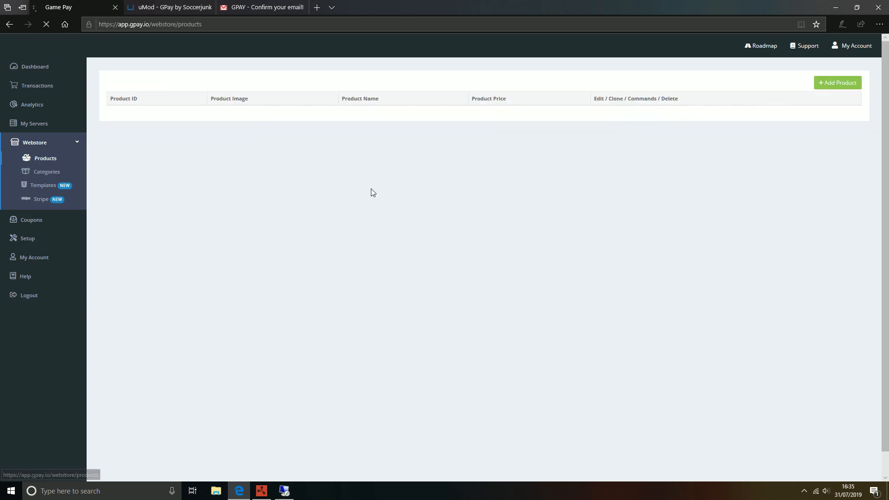
{"action": "left_click", "coordinate": [850, 89]}
{"action": "left_click", "coordinate": [401, 102]}
{"action": "type", "text": "VIP+"}
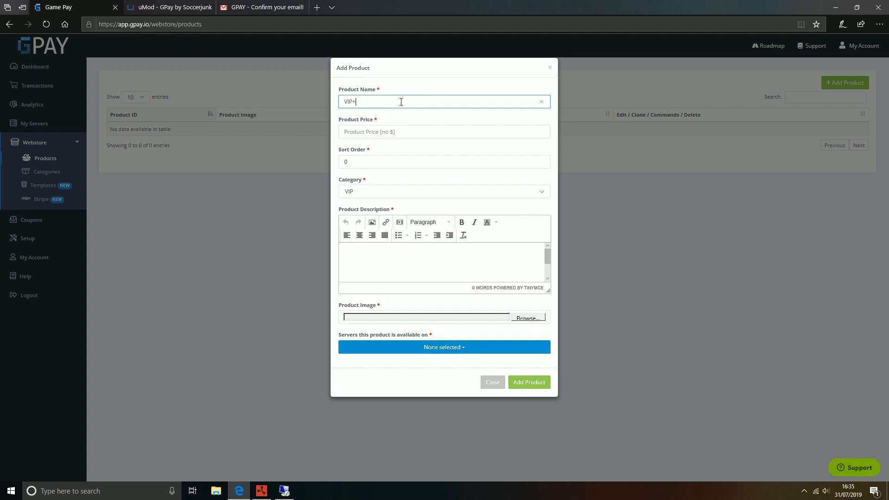
{"action": "left_click", "coordinate": [420, 93]}
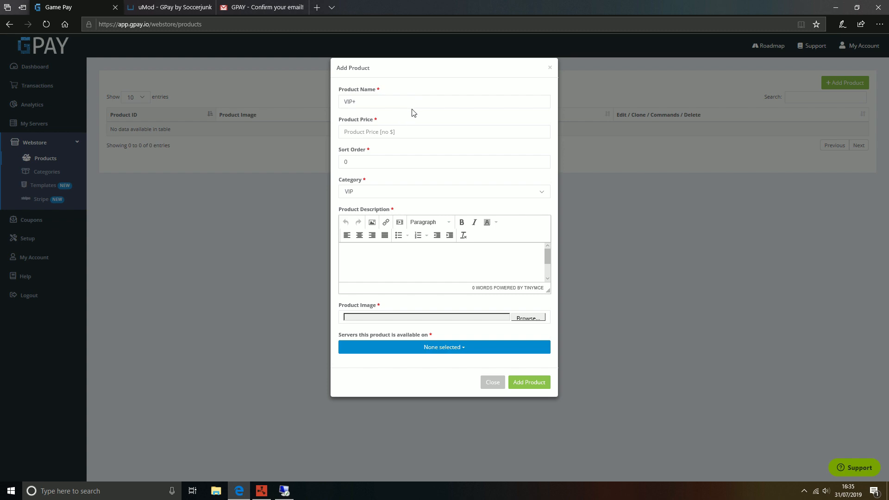
{"action": "left_click", "coordinate": [390, 131]}
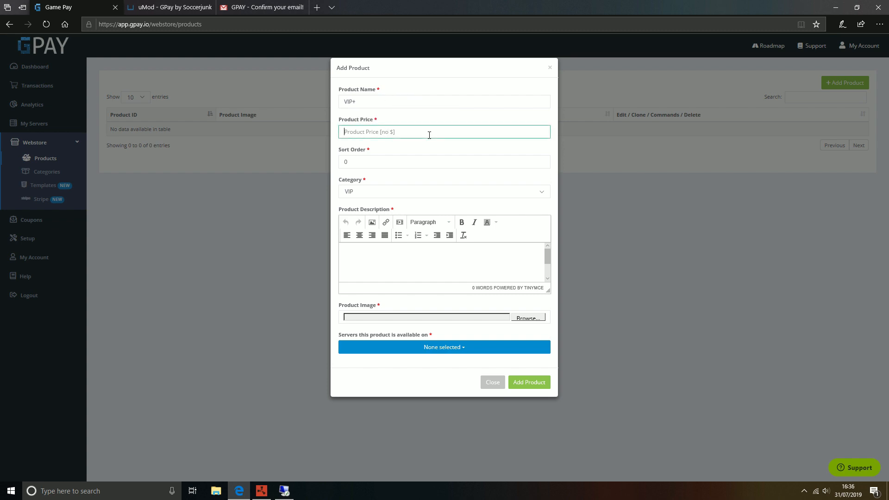
{"action": "type", "text": "10"}
{"action": "left_click", "coordinate": [401, 253]}
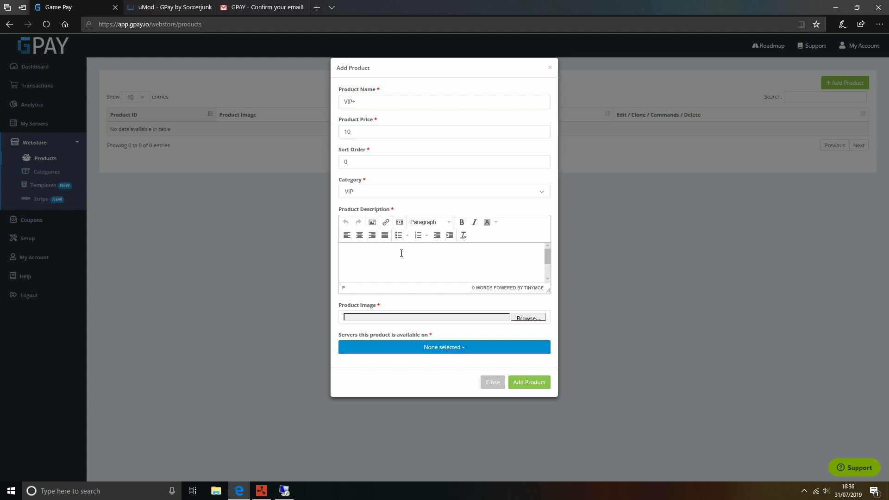
{"action": "type", "text": "VIP+ is amazing!"}
Step: Attach gpay-logo.png as the product image, assign it to Test Rust, and save the product
{"action": "left_click", "coordinate": [533, 318]}
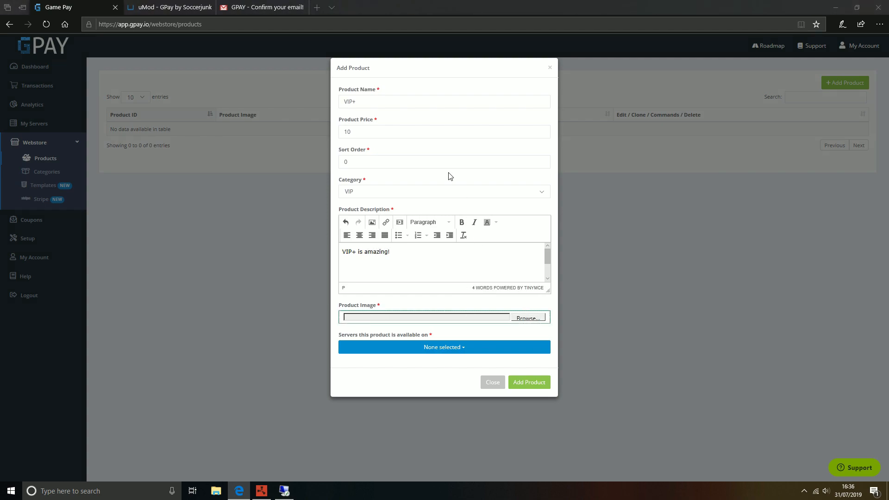
{"action": "left_click", "coordinate": [295, 79]}
{"action": "double_click", "coordinate": [359, 78]}
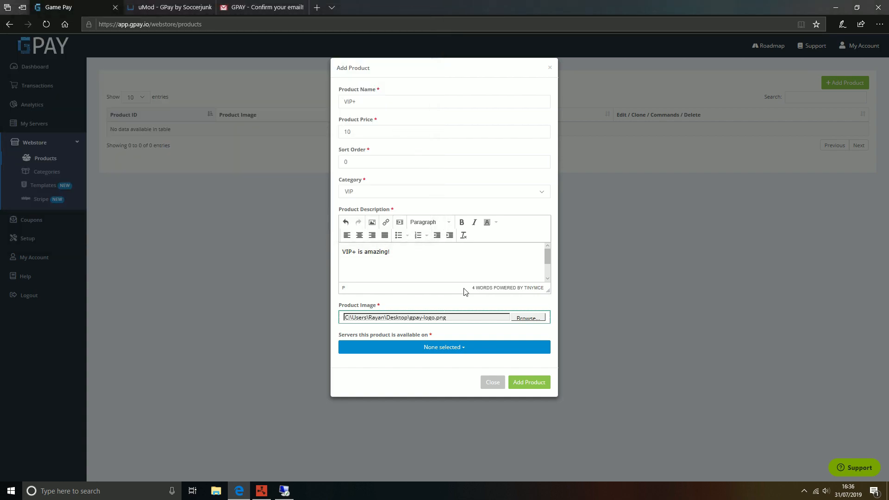
{"action": "left_click", "coordinate": [451, 348]}
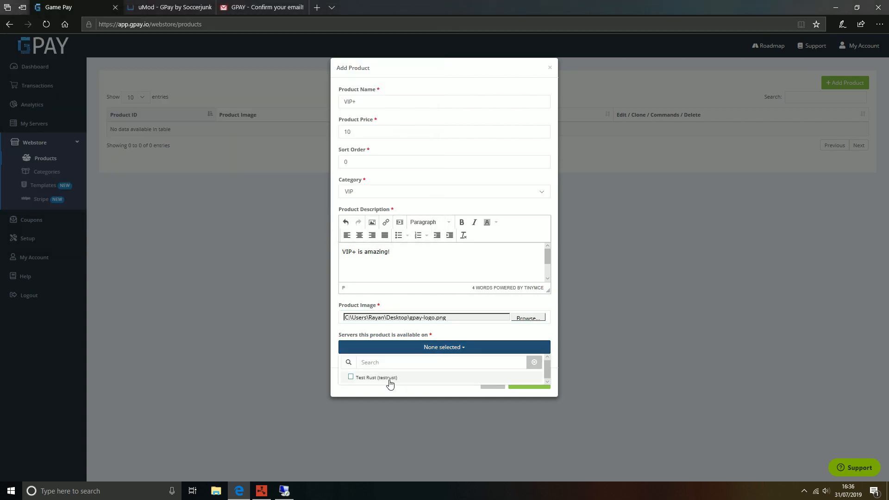
{"action": "left_click", "coordinate": [390, 378]}
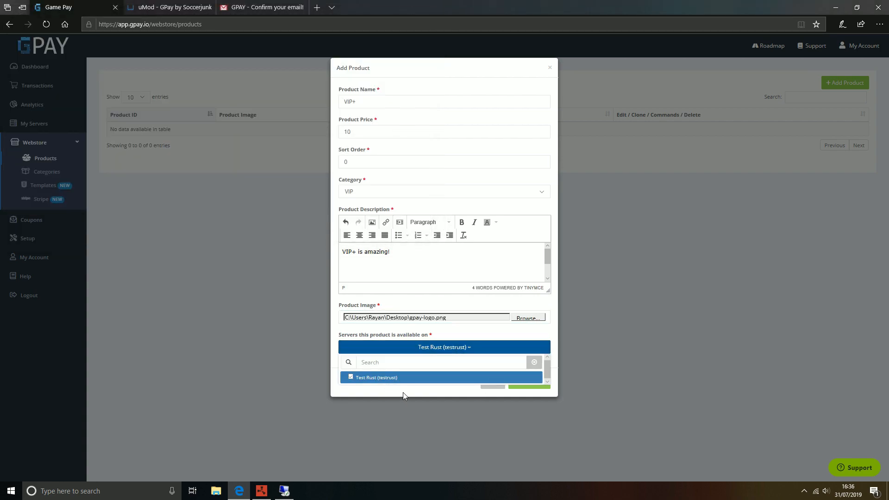
{"action": "left_click", "coordinate": [402, 393]}
{"action": "left_click", "coordinate": [528, 383]}
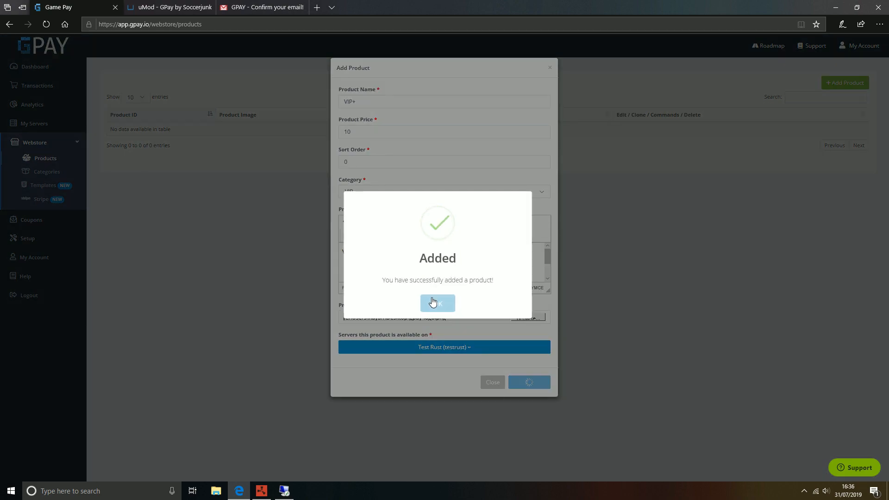
{"action": "left_click", "coordinate": [438, 304]}
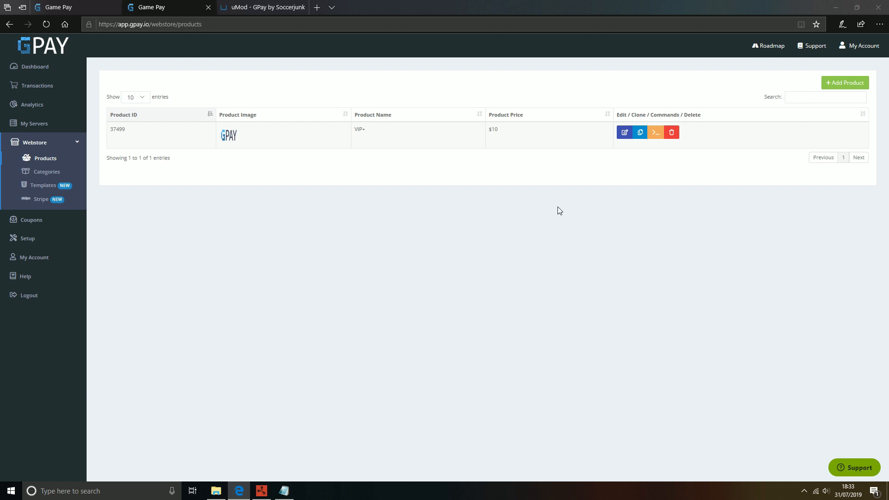
Step: In VIP+ server commands, run the command when the user is online and insert oxide.usergroup add <steamid> vip+
{"action": "left_click", "coordinate": [655, 133]}
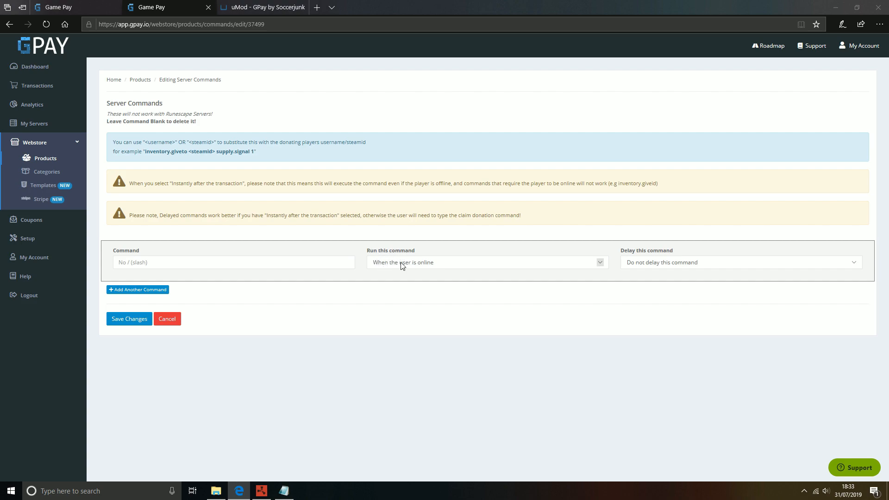
{"action": "left_click", "coordinate": [447, 263]}
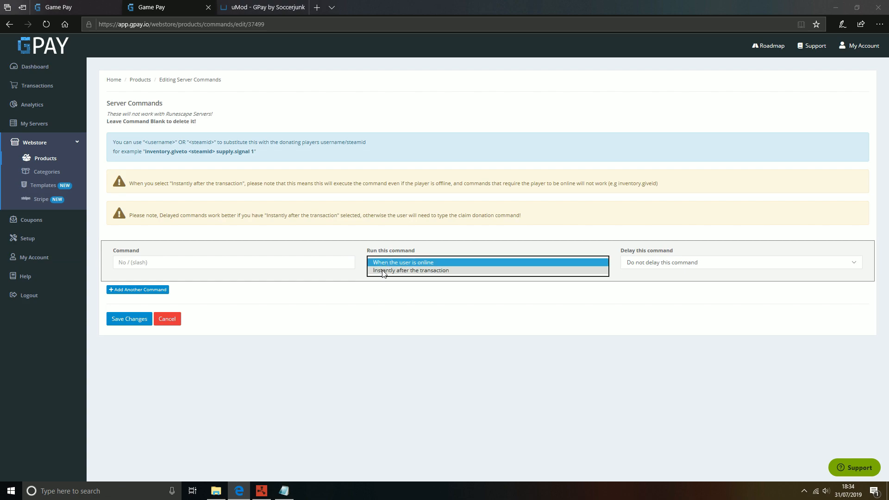
{"action": "left_click", "coordinate": [393, 272]}
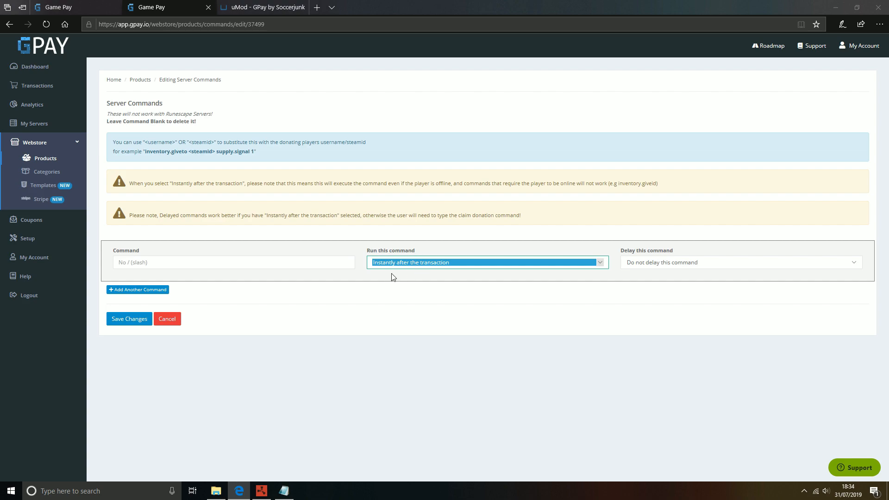
{"action": "left_click", "coordinate": [413, 262]}
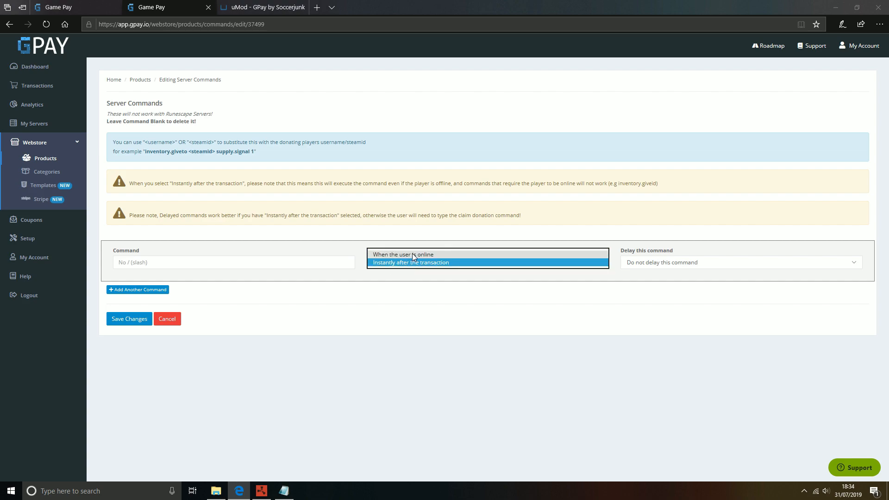
{"action": "left_click", "coordinate": [412, 255]}
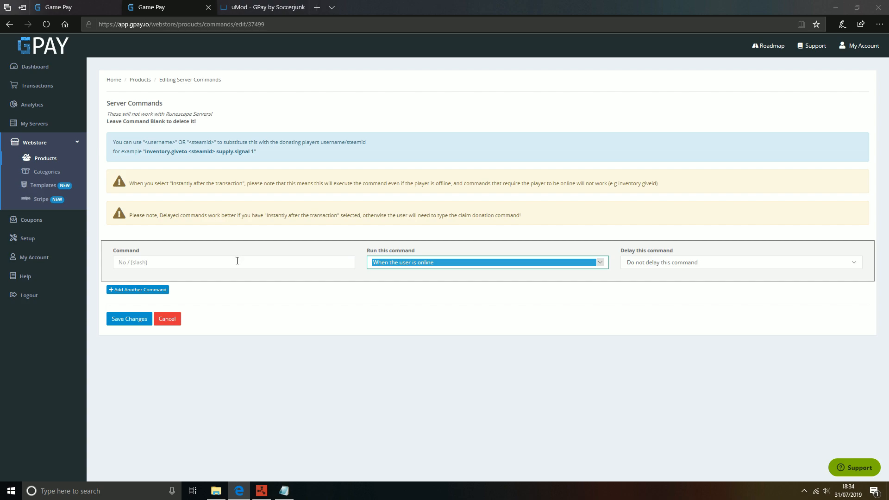
{"action": "left_click", "coordinate": [237, 260]}
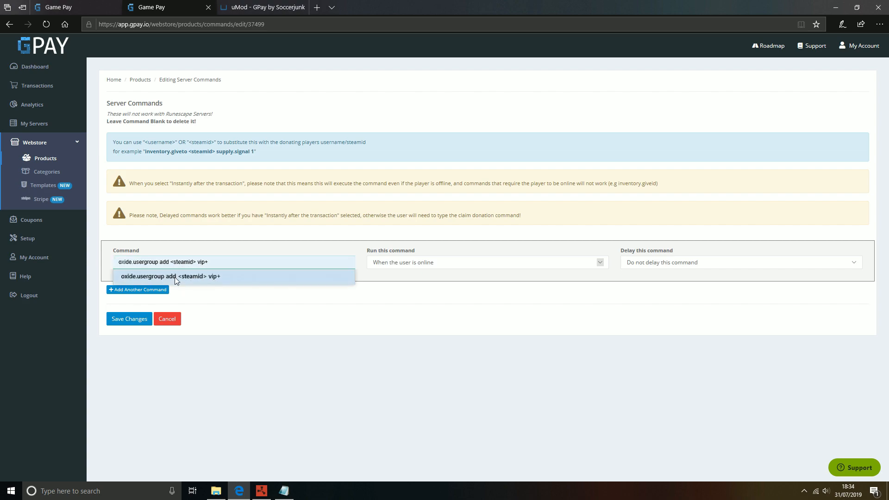
{"action": "left_click", "coordinate": [174, 277]}
Step: Check the command's <steamid> placeholder against the placeholders listed in the help text
{"action": "left_click_drag", "start_coordinate": [119, 265], "coordinate": [244, 265]}
{"action": "left_click", "coordinate": [245, 265]}
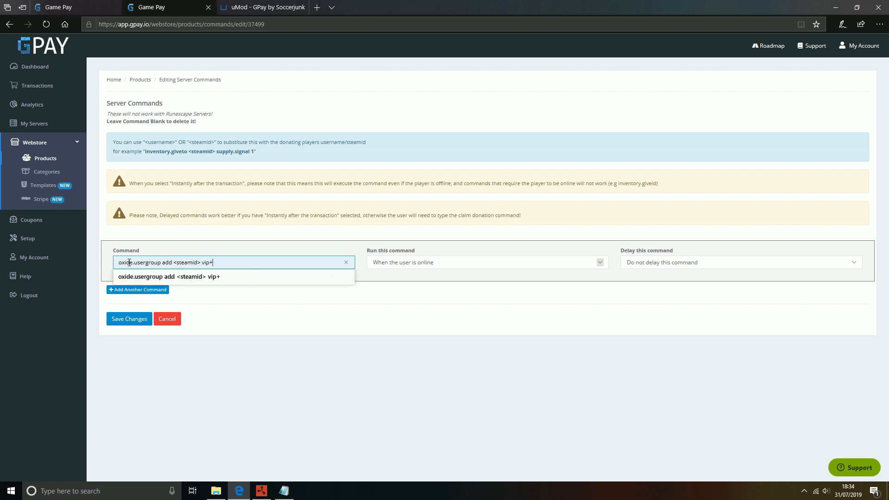
{"action": "left_click_drag", "start_coordinate": [174, 264], "coordinate": [202, 263]}
{"action": "left_click", "coordinate": [203, 263]}
{"action": "left_click_drag", "start_coordinate": [175, 262], "coordinate": [201, 263]}
{"action": "left_click_drag", "start_coordinate": [146, 142], "coordinate": [171, 147]}
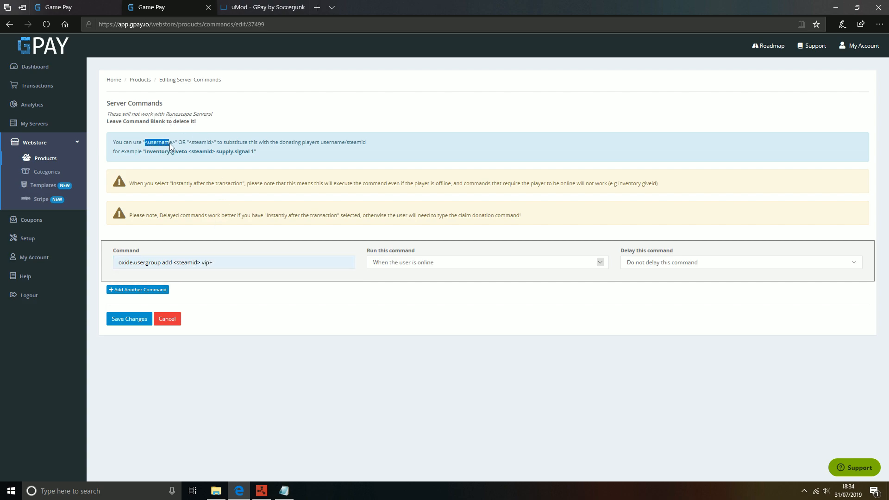
{"action": "left_click", "coordinate": [166, 128]}
{"action": "left_click_drag", "start_coordinate": [175, 263], "coordinate": [199, 263]}
{"action": "left_click", "coordinate": [199, 263]}
{"action": "left_click", "coordinate": [292, 248]}
Step: Keep the command at 'Do not delay this command' and save the changes
{"action": "left_click", "coordinate": [657, 264]}
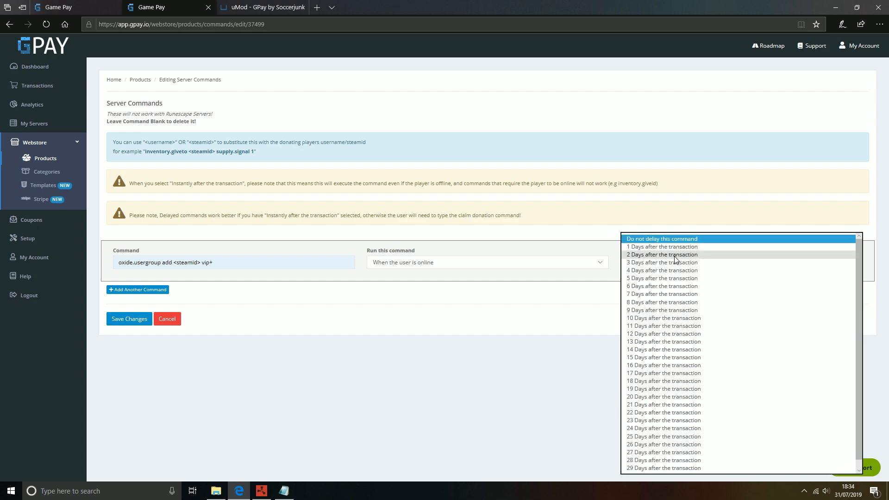
{"action": "left_click", "coordinate": [609, 306]}
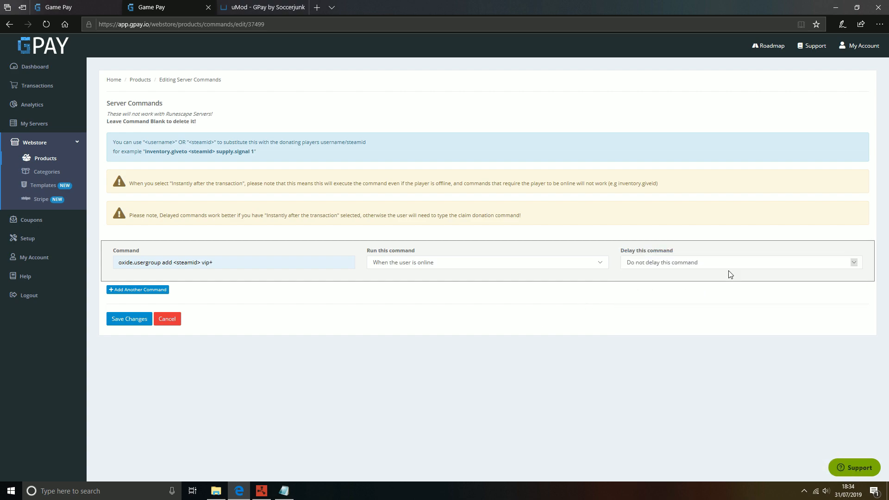
{"action": "left_click", "coordinate": [127, 320]}
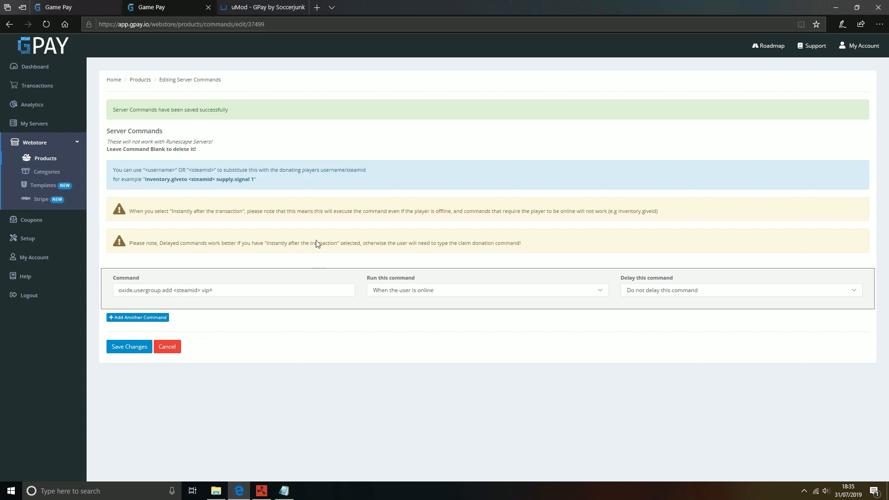
Step: Start a new transaction on the Transactions page and copy the Steam ID from the Notepad note
{"action": "left_click", "coordinate": [45, 94]}
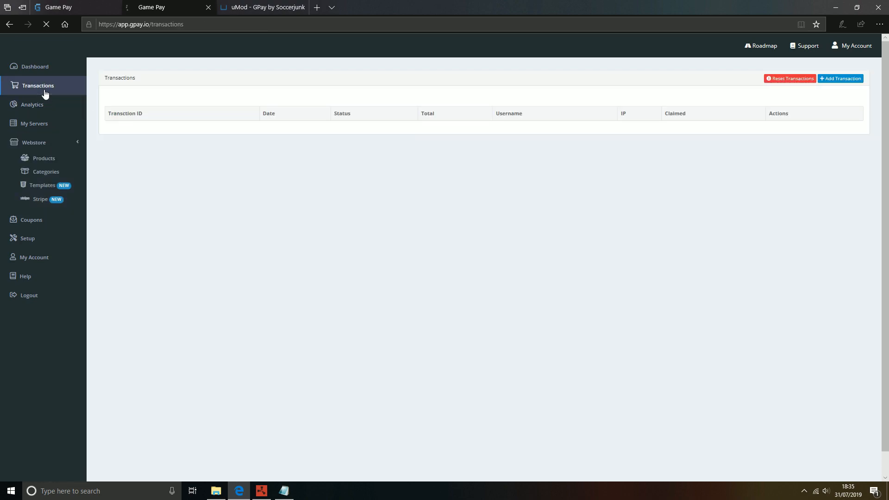
{"action": "left_click", "coordinate": [842, 82]}
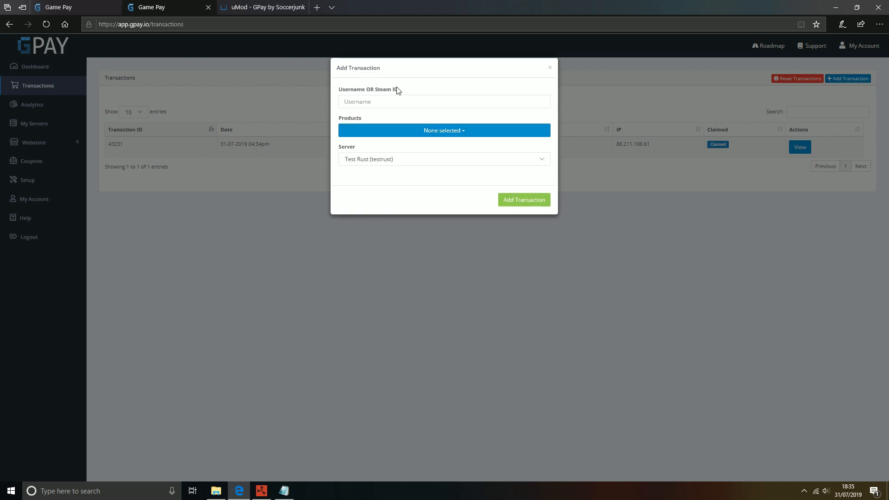
{"action": "left_click", "coordinate": [292, 494]}
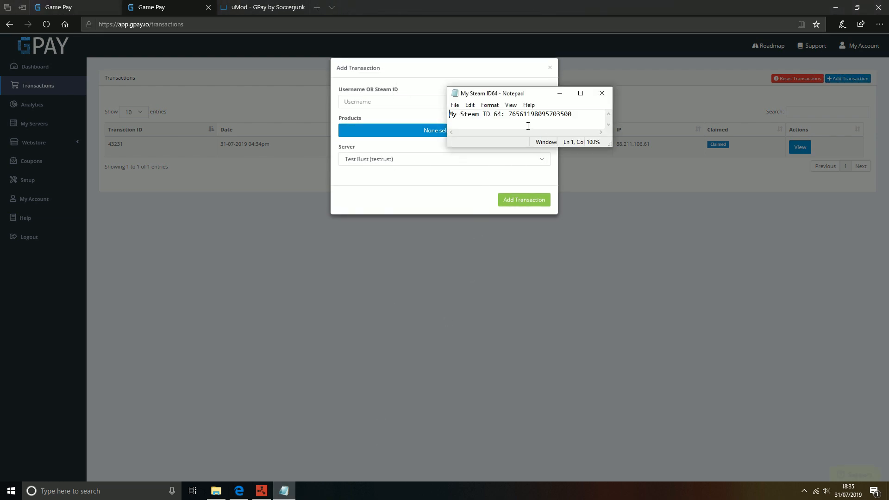
{"action": "left_click_drag", "start_coordinate": [574, 115], "coordinate": [510, 115]}
{"action": "right_click", "coordinate": [516, 116]}
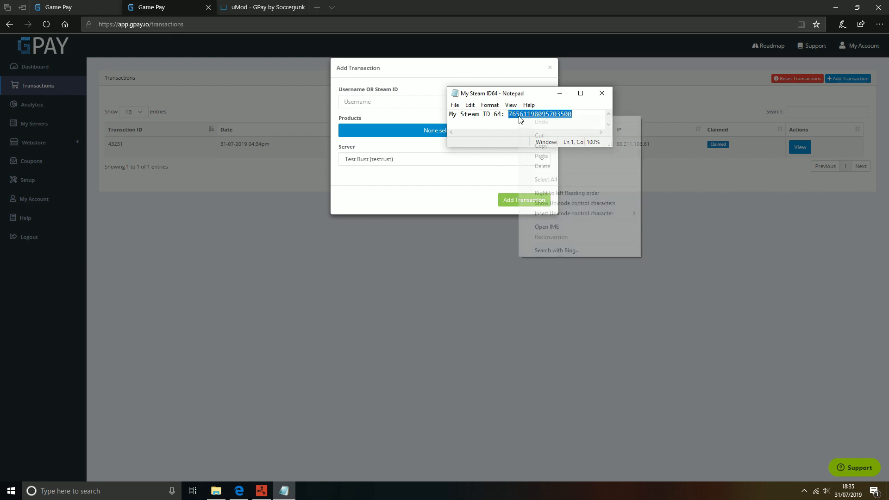
{"action": "left_click", "coordinate": [540, 145]}
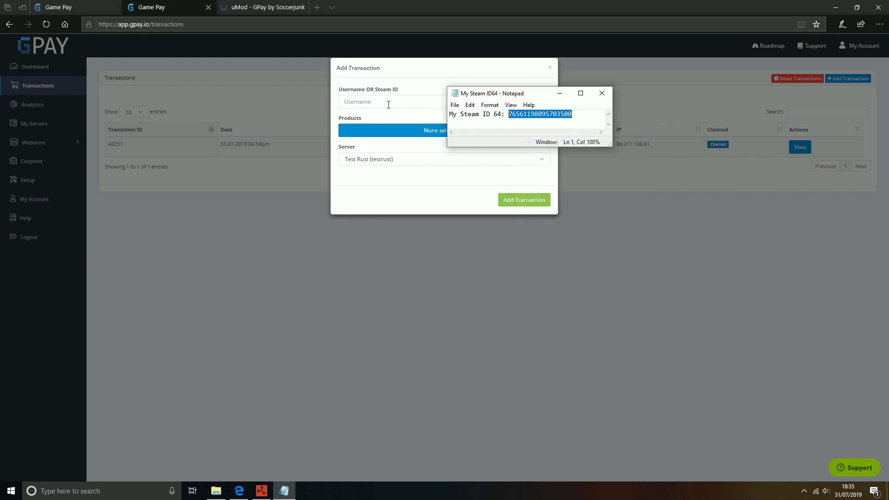
Step: Paste the Steam ID as the username, choose the VIP+ product, and add the transaction
{"action": "left_click", "coordinate": [390, 103]}
{"action": "key", "text": "ctrl+v"}
{"action": "left_click", "coordinate": [438, 132]}
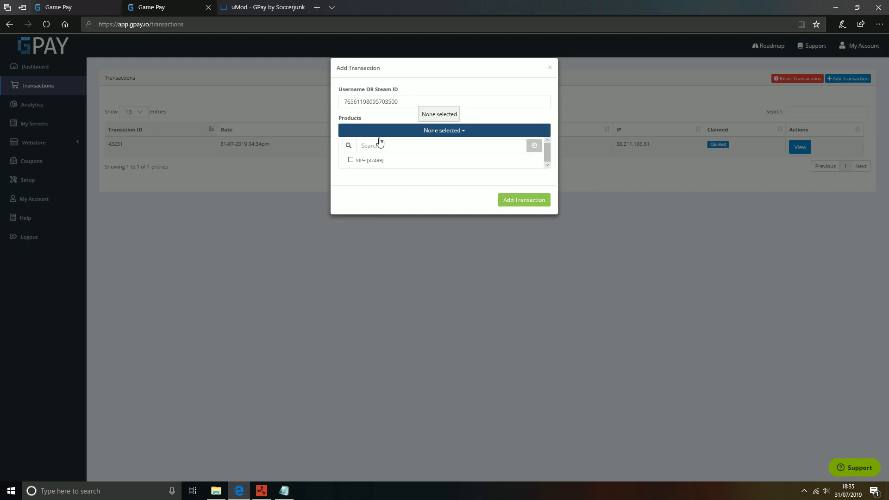
{"action": "left_click", "coordinate": [360, 162]}
{"action": "left_click", "coordinate": [418, 191]}
{"action": "left_click", "coordinate": [523, 199]}
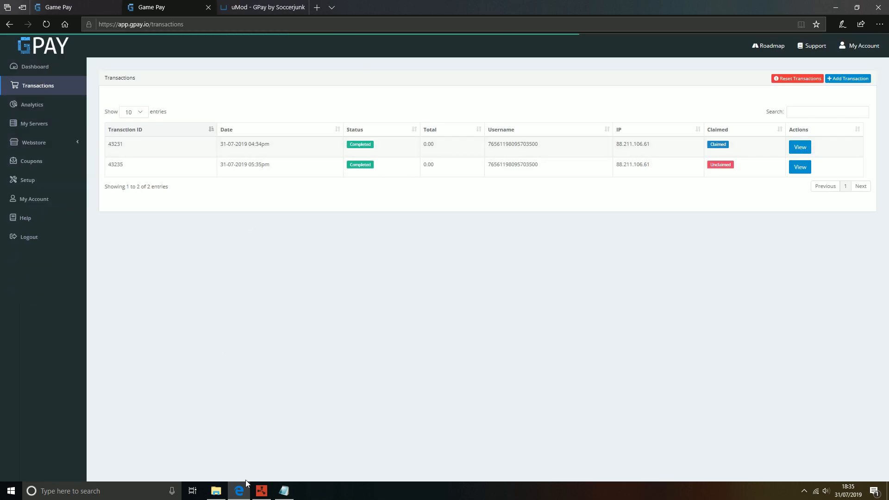
Step: In the Rust console, run oxide.show user with the pasted Steam ID to list the player's groups
{"action": "left_click", "coordinate": [262, 490]}
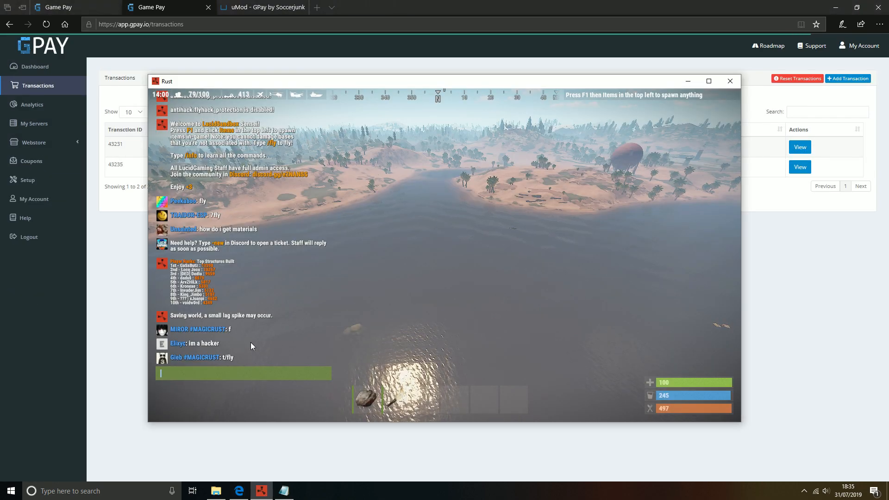
{"action": "key", "text": "F1"}
{"action": "type", "text": "oxide.show "}
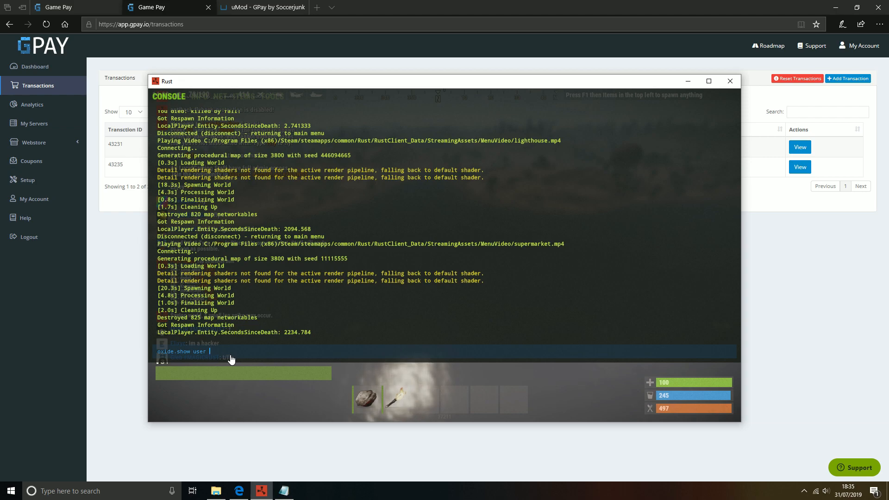
{"action": "type", "text": "user"}
{"action": "key", "text": "ctrl+v"}
{"action": "key", "text": "Return"}
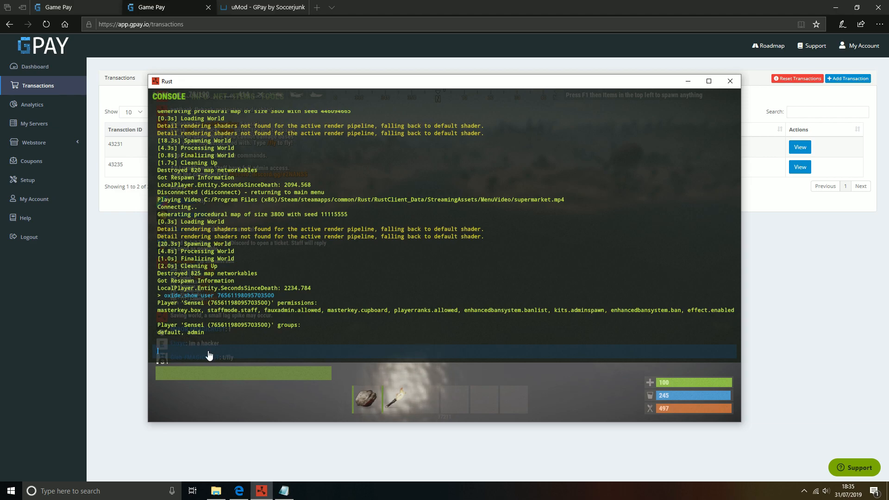
Step: Send /claimdonation in Rust chat, then rerun the show-user check in the console
{"action": "key", "text": "F1"}
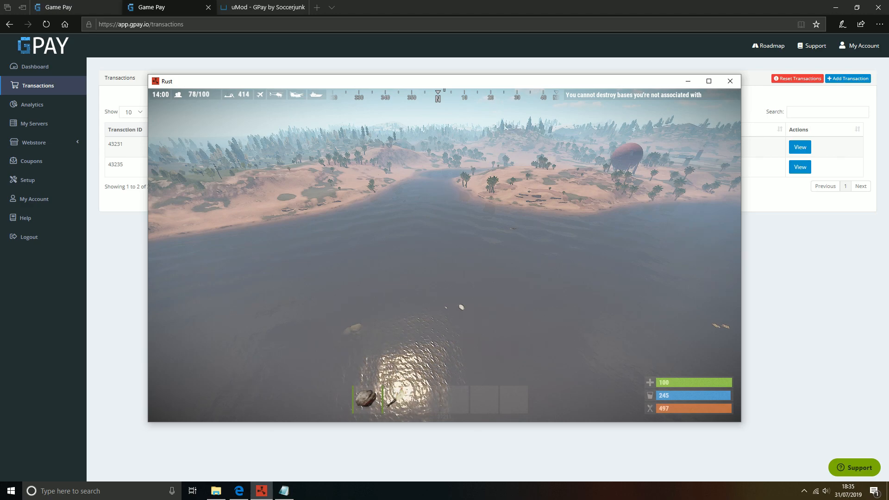
{"action": "key", "text": "Return"}
{"action": "type", "text": "/claimdonatio"}
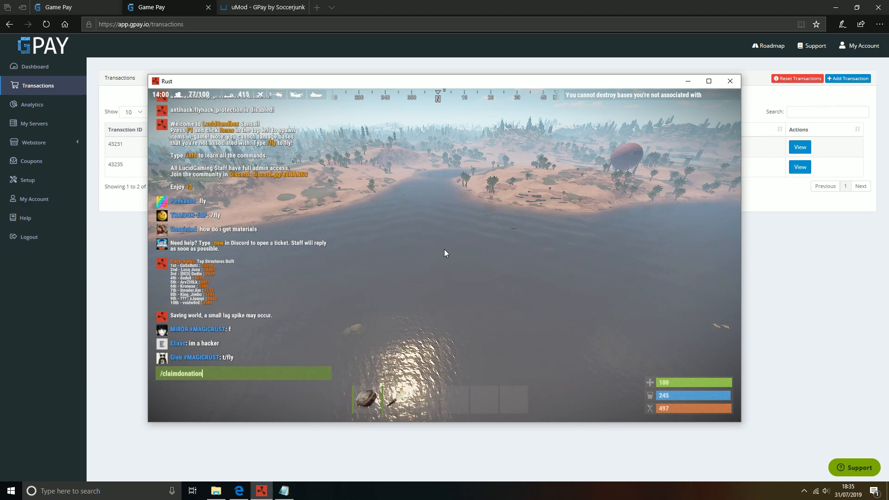
{"action": "type", "text": "n"}
{"action": "key", "text": "Return"}
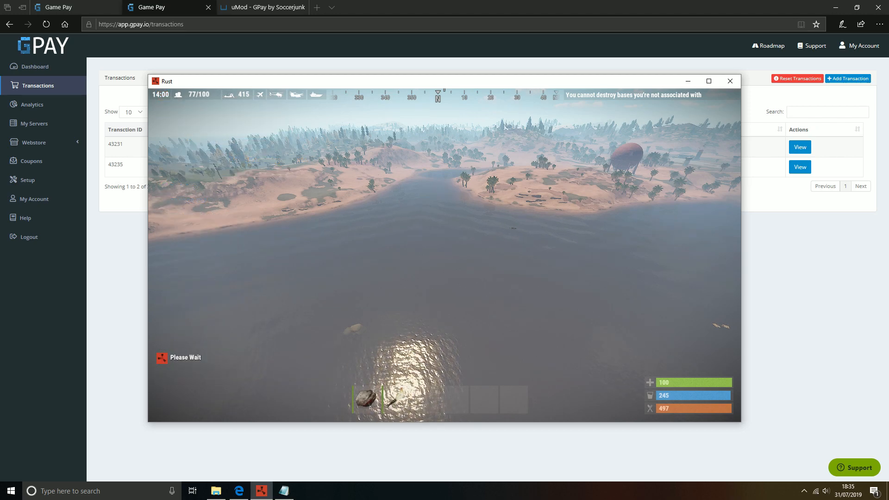
{"action": "key", "text": "F1"}
{"action": "key", "text": "Up"}
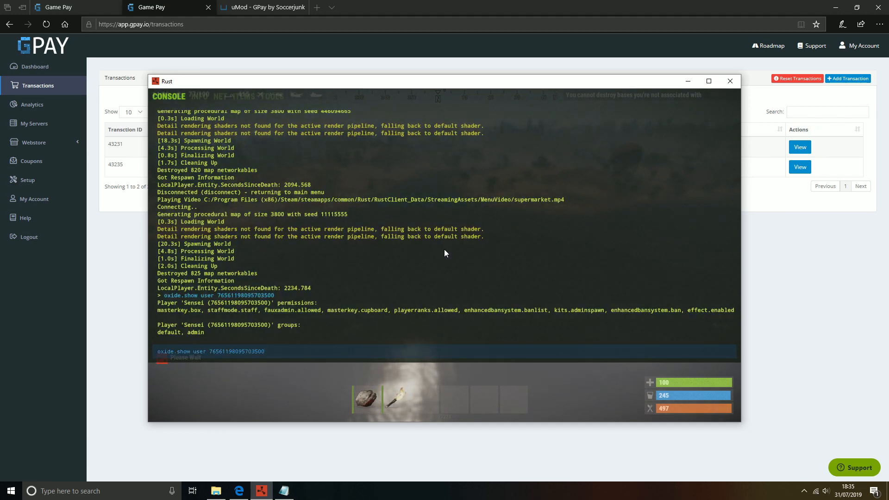
{"action": "key", "text": "Return"}
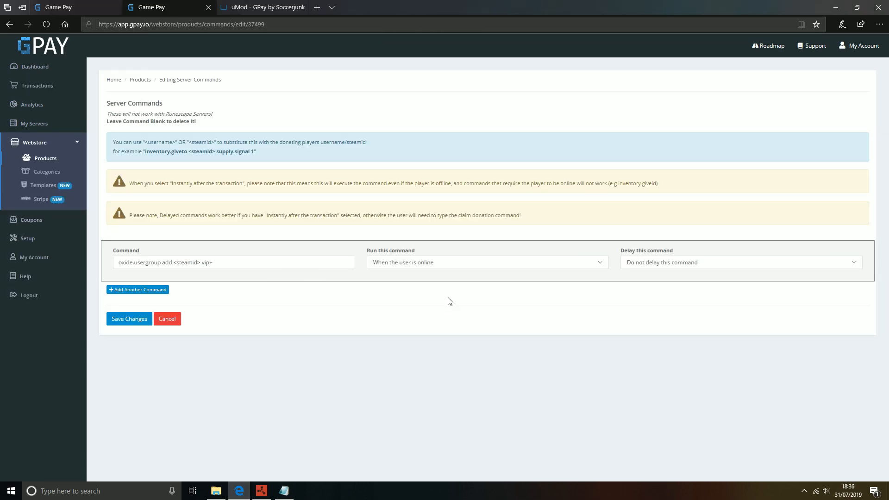
Step: Add a second, empty server command row to the VIP+ product
{"action": "left_click", "coordinate": [135, 290]}
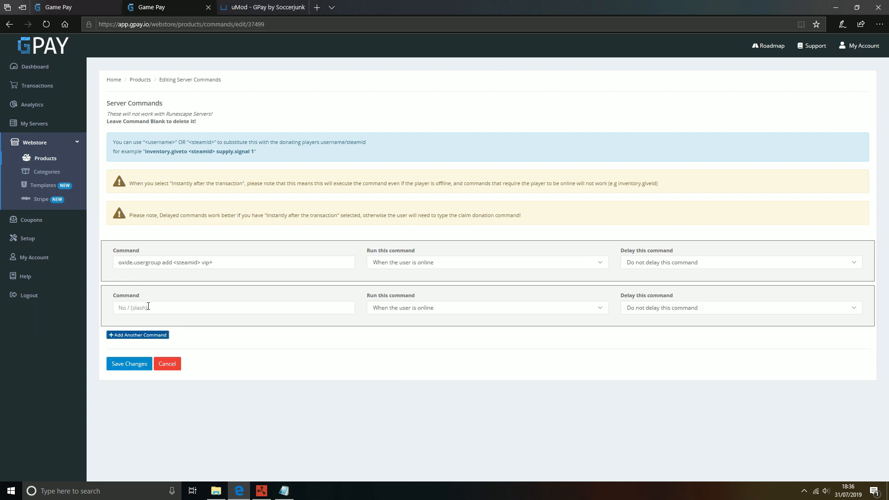
{"action": "left_click", "coordinate": [148, 306]}
{"action": "left_click", "coordinate": [261, 491]}
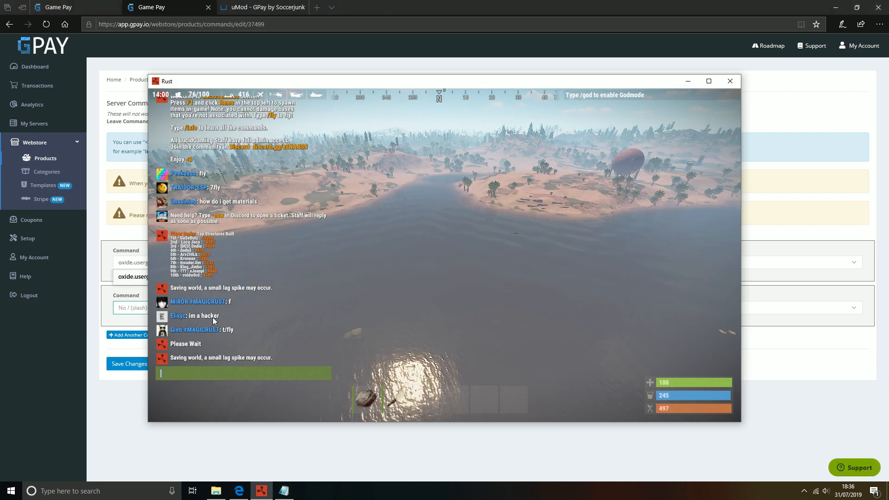
{"action": "key", "text": "alt+Tab"}
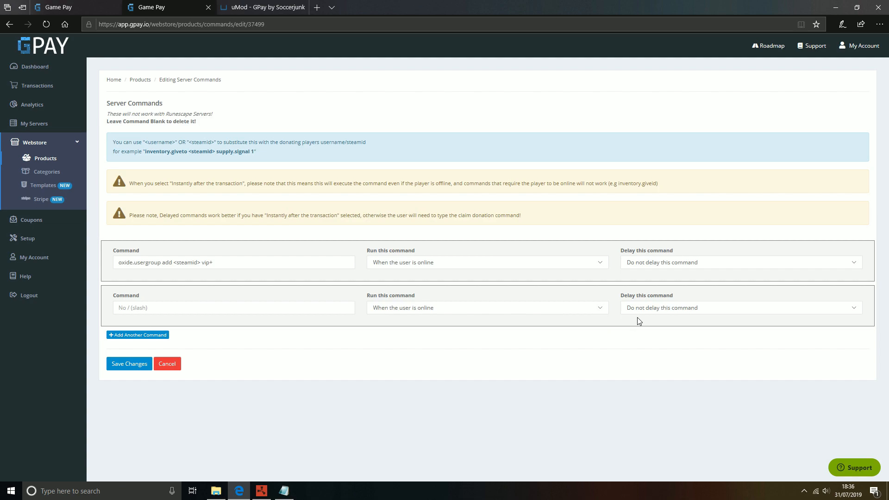
{"action": "left_click", "coordinate": [167, 364]}
{"action": "key", "text": "alt+Tab"}
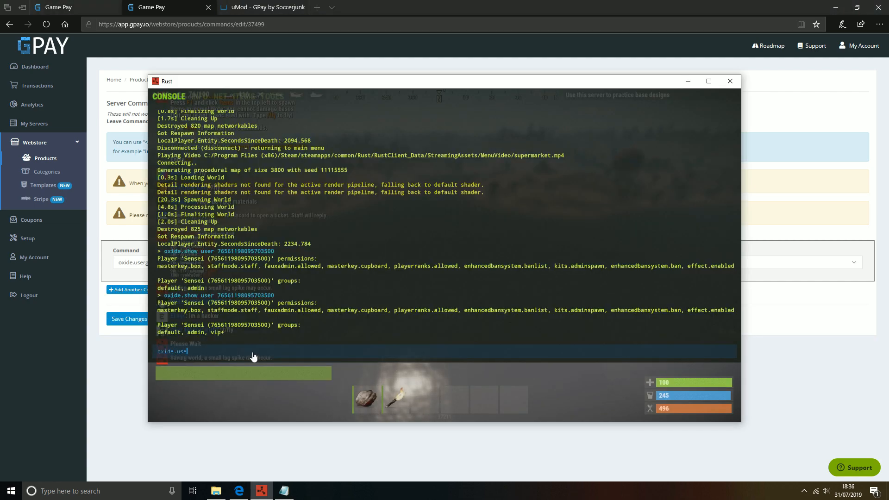
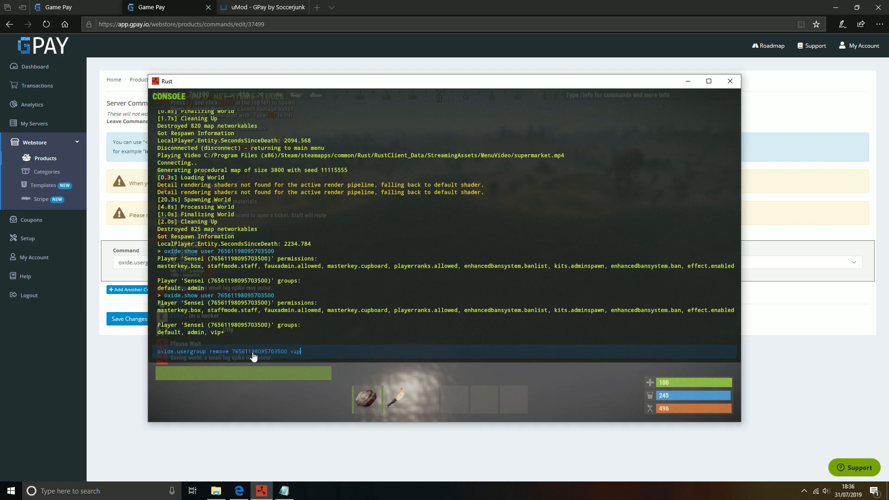
Step: Run oxide.usergroup remove with the player's Steam ID and vip+, then recheck the player's groups
{"action": "key", "text": "Return"}
{"action": "key", "text": "Up"}
{"action": "key", "text": "Up"}
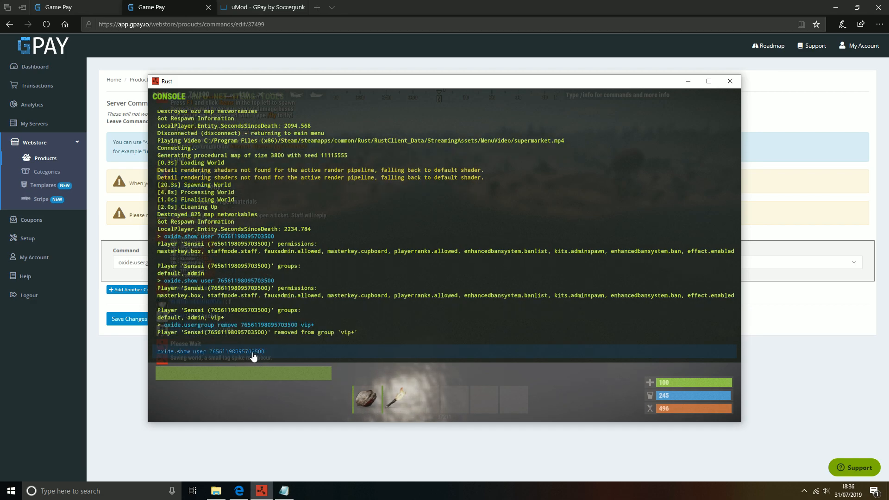
{"action": "key", "text": "Return"}
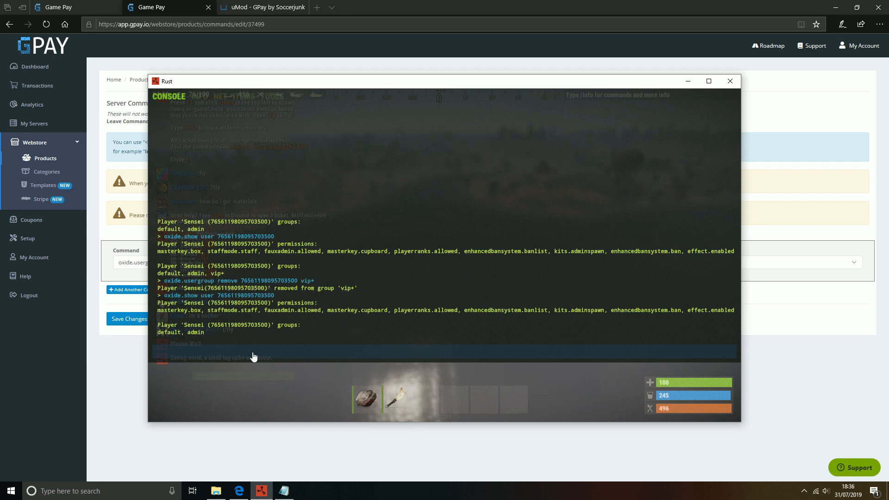
{"action": "key", "text": "F1"}
{"action": "key", "text": "F1"}
{"action": "left_click", "coordinate": [141, 374]}
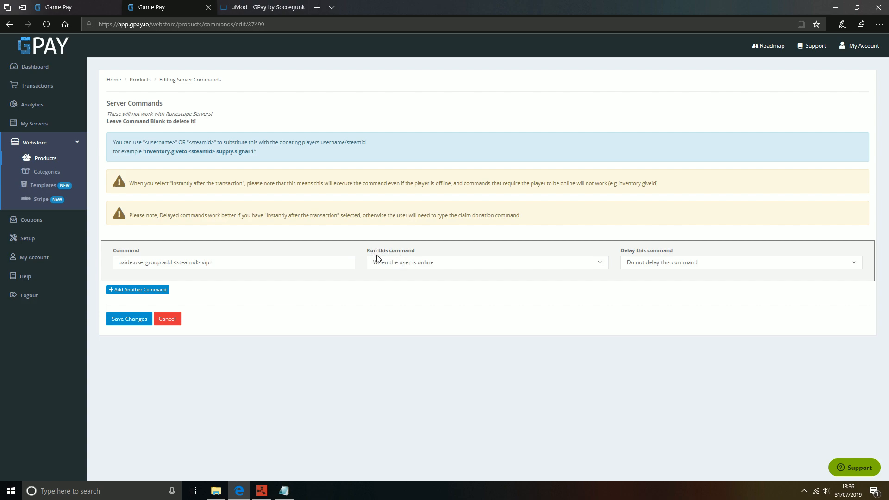
Step: Set the VIP+ command to run instantly after the transaction and save
{"action": "left_click", "coordinate": [426, 266]}
{"action": "left_click", "coordinate": [419, 271]}
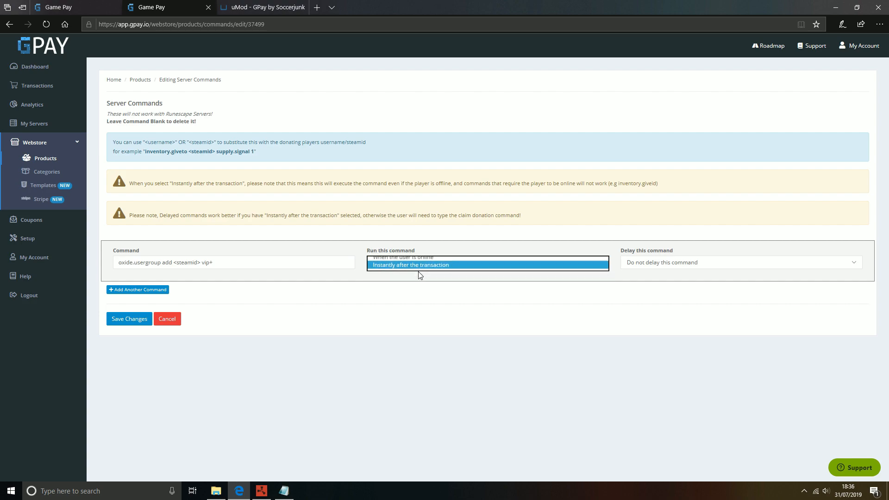
{"action": "left_click", "coordinate": [137, 323]}
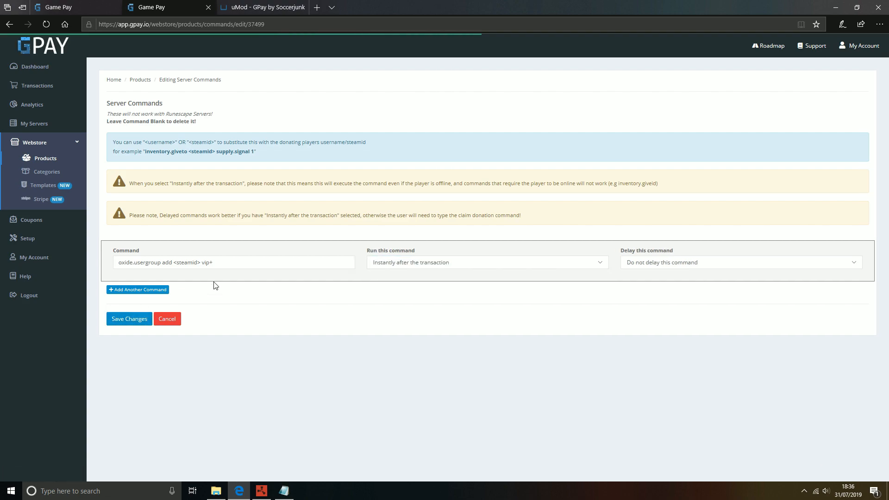
Step: Add a third test transaction for the pasted Steam ID with the VIP+ product
{"action": "left_click", "coordinate": [69, 86]}
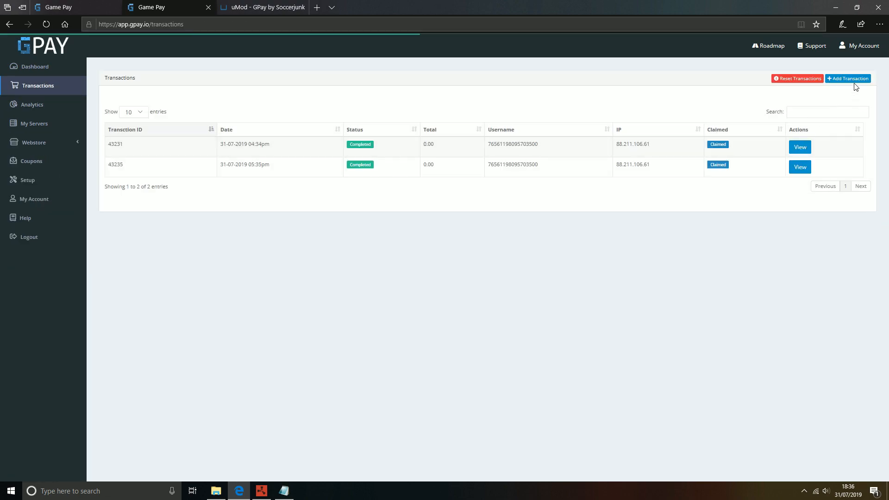
{"action": "left_click", "coordinate": [840, 78]}
{"action": "left_click", "coordinate": [413, 102]}
{"action": "key", "text": "ctrl+v"}
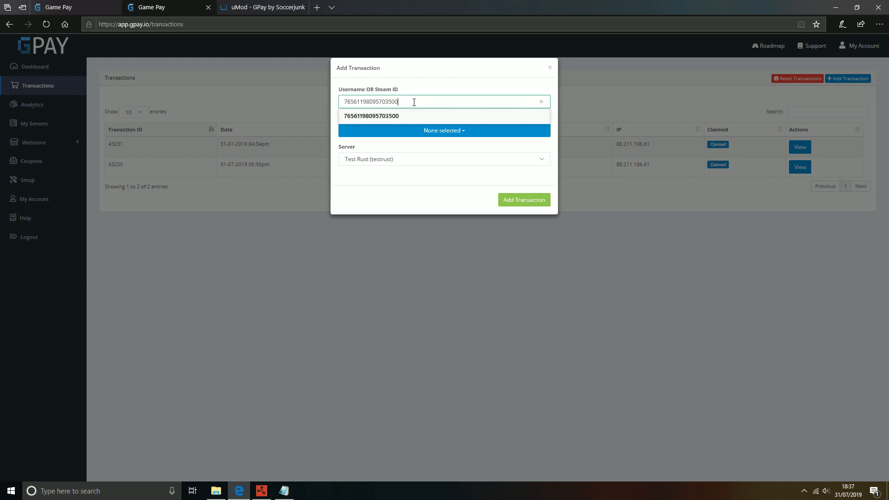
{"action": "left_click", "coordinate": [433, 134]}
{"action": "left_click", "coordinate": [370, 165]}
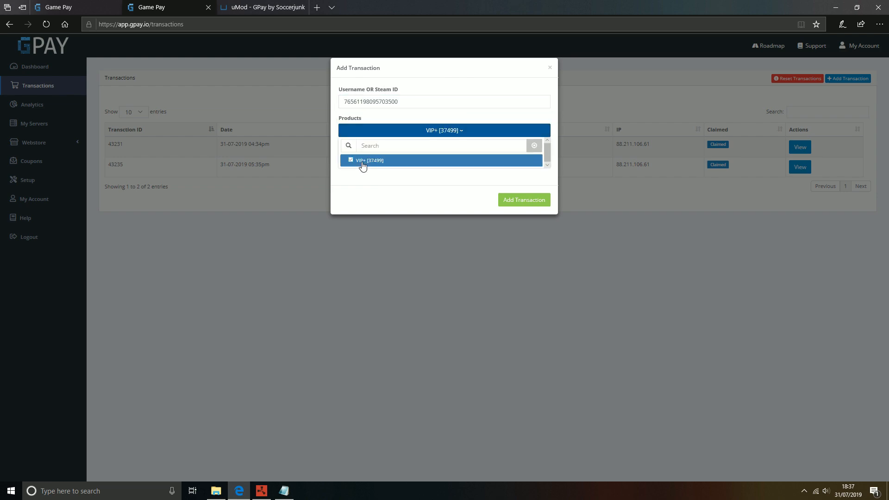
{"action": "left_click", "coordinate": [431, 194]}
{"action": "left_click", "coordinate": [533, 205]}
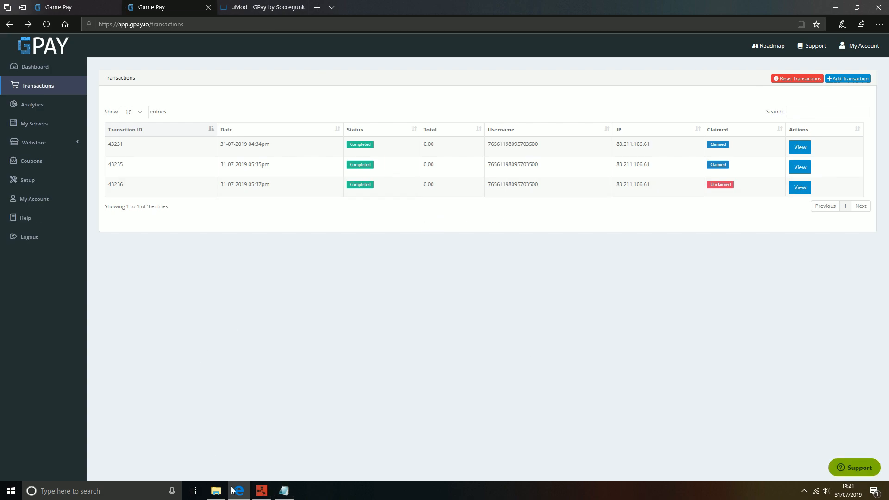
Step: Rerun oxide.show user in the Rust console to confirm the default, admin and vip+ groups
{"action": "left_click", "coordinate": [261, 490]}
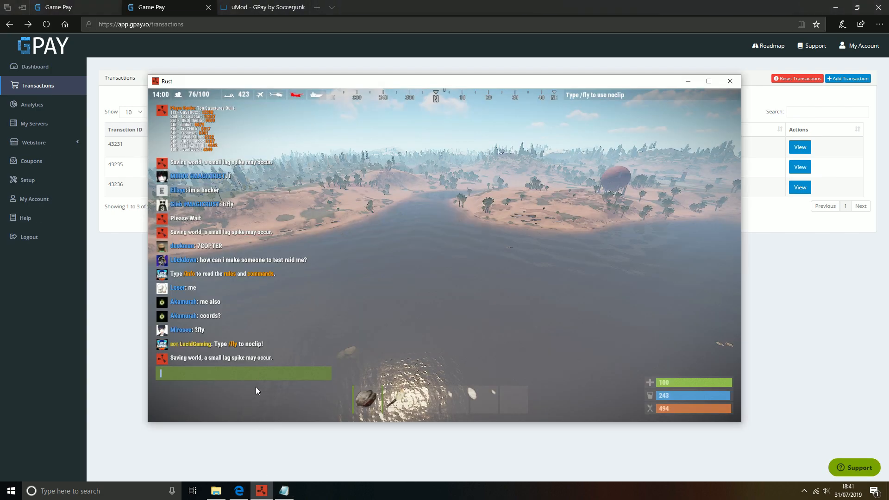
{"action": "key", "text": "Escape"}
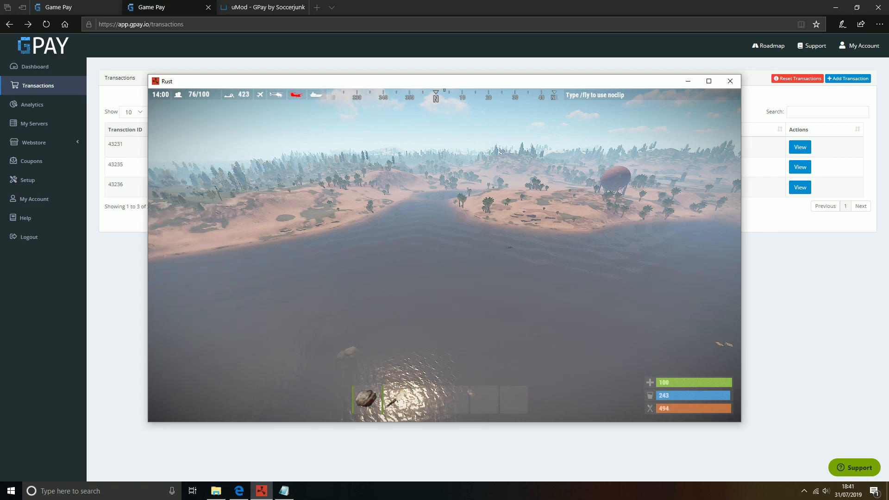
{"action": "key", "text": "F1"}
{"action": "key", "text": "Up"}
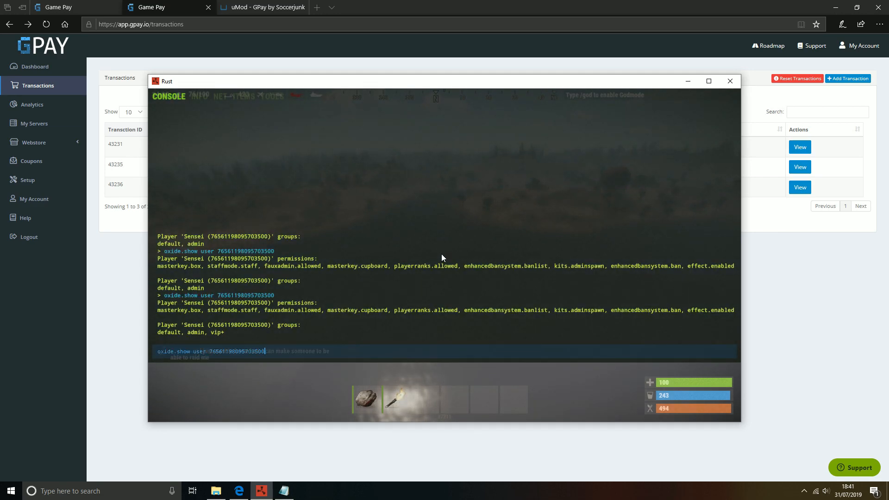
{"action": "key", "text": "Return"}
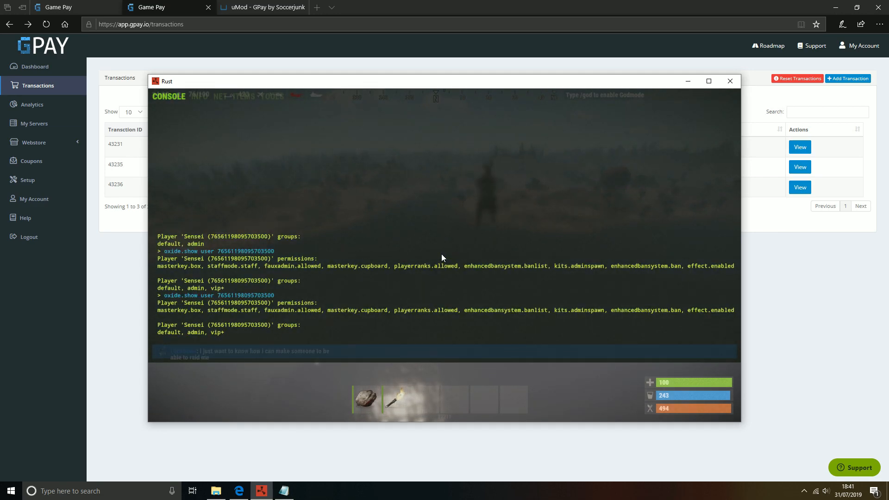
{"action": "key", "text": "F1"}
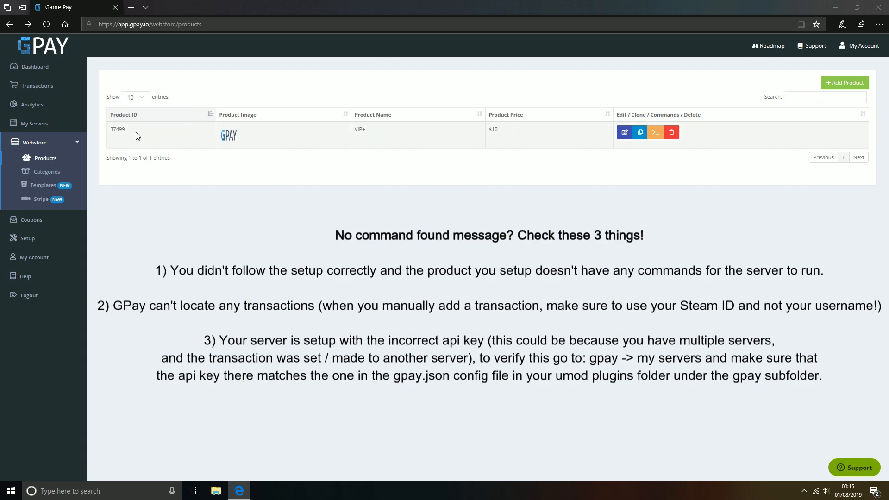
Step: Review the saved oxide.usergroup add <steamid> vip+ command, then return to the Transactions list
{"action": "left_click", "coordinate": [655, 133]}
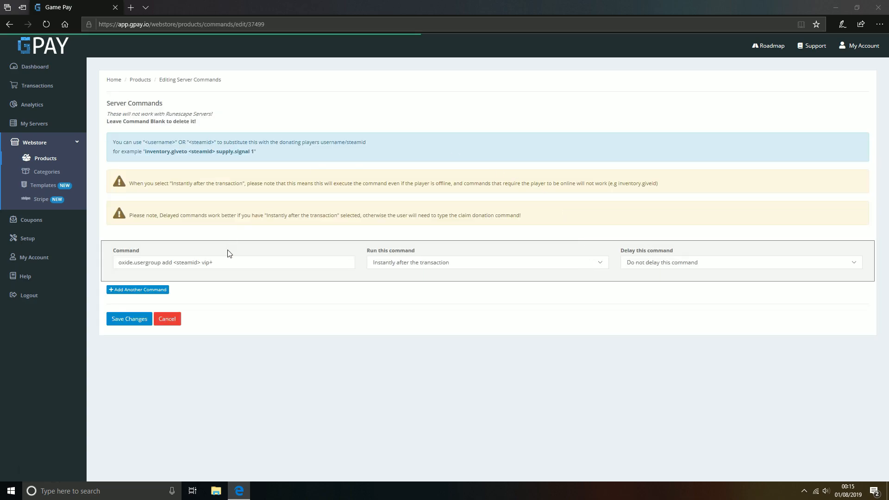
{"action": "left_click_drag", "start_coordinate": [121, 262], "coordinate": [243, 267]}
{"action": "left_click", "coordinate": [226, 266]}
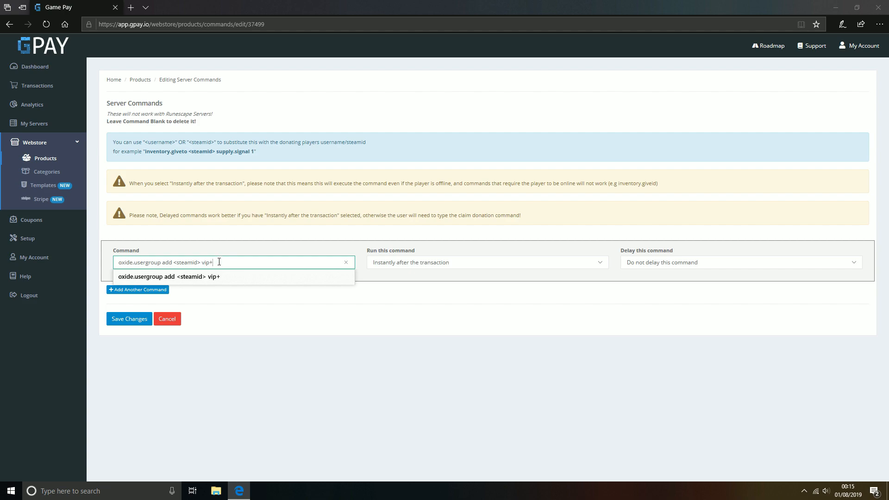
{"action": "left_click", "coordinate": [148, 343]}
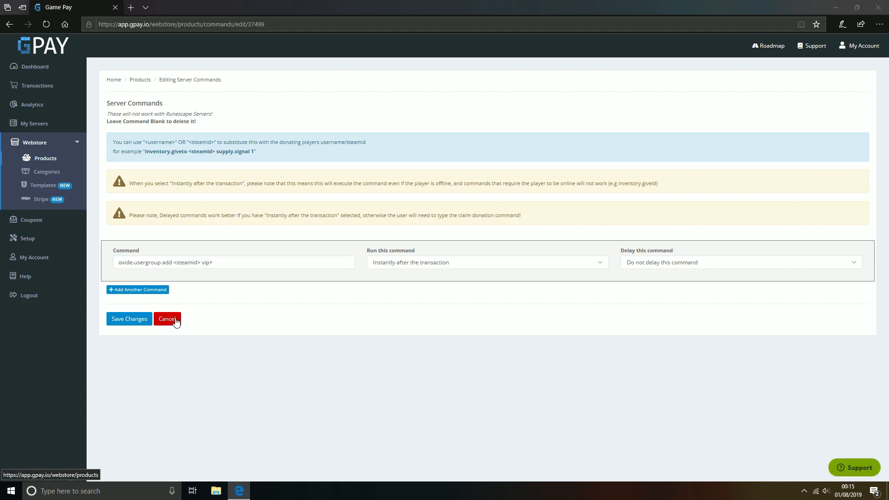
{"action": "left_click", "coordinate": [56, 91]}
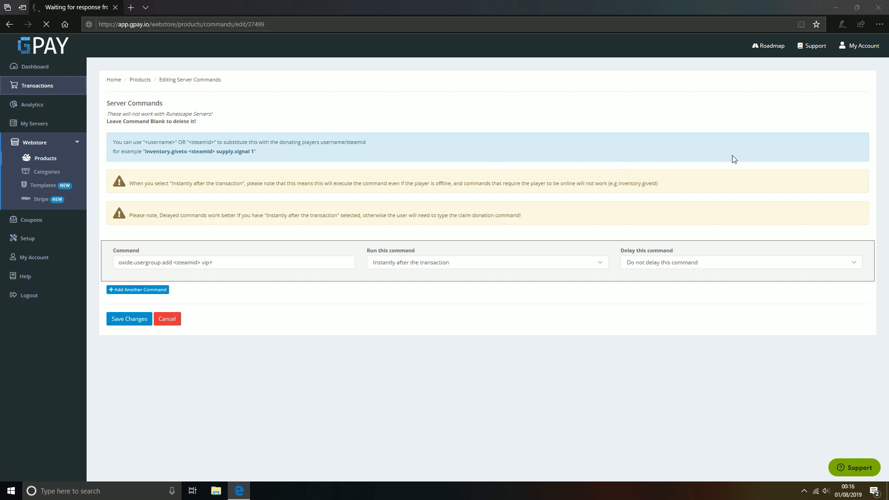
{"action": "left_click", "coordinate": [848, 78]}
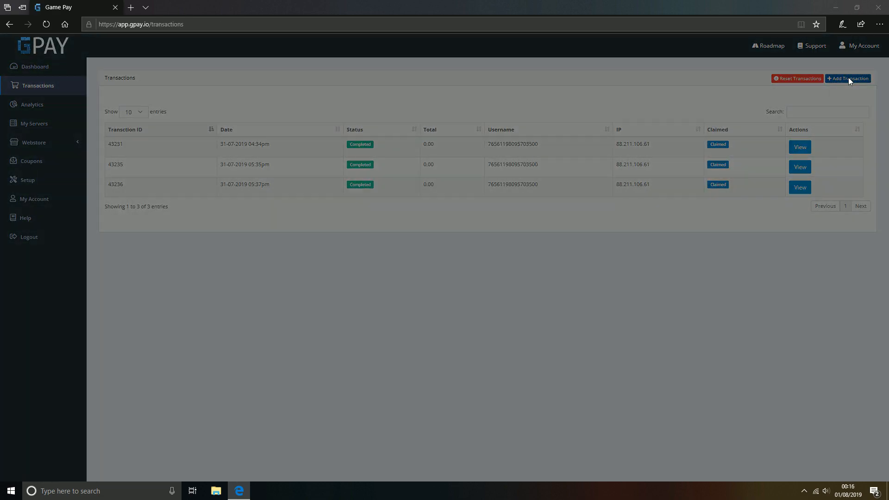
{"action": "left_click", "coordinate": [434, 102]}
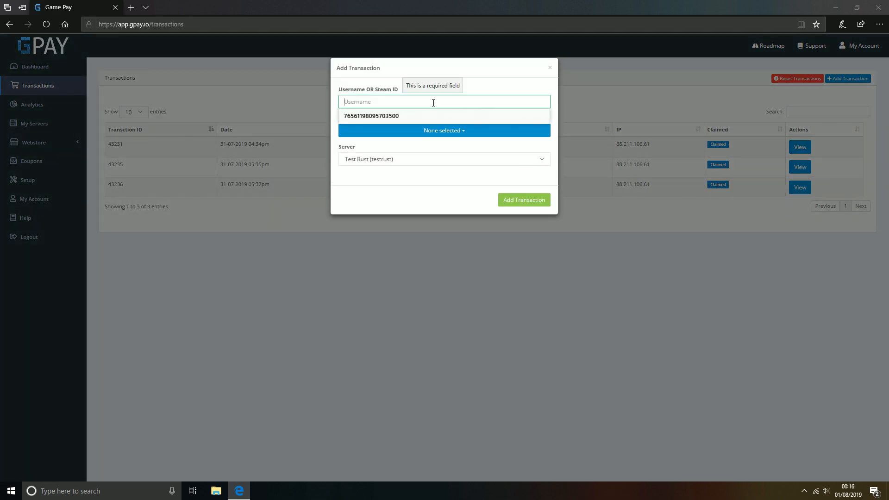
{"action": "left_click", "coordinate": [394, 115]}
{"action": "left_click", "coordinate": [382, 106]}
{"action": "left_click_drag", "start_coordinate": [363, 102], "coordinate": [390, 107]}
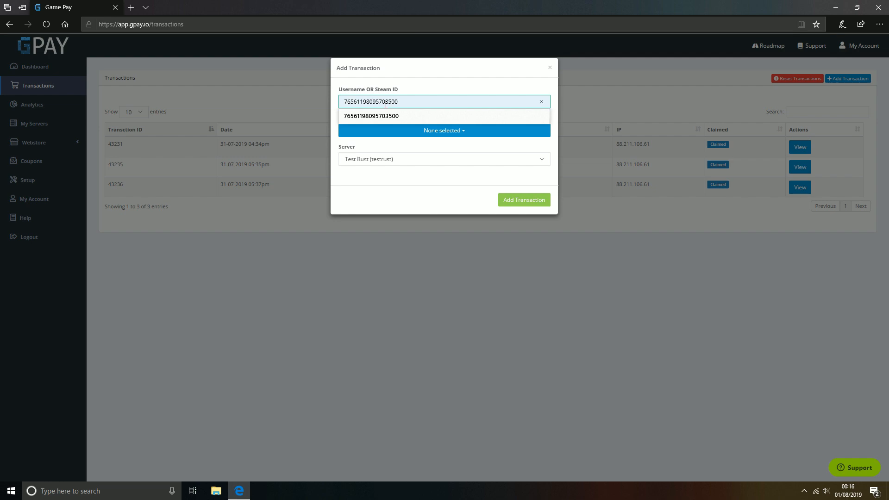
{"action": "left_click_drag", "start_coordinate": [409, 100], "coordinate": [358, 102]}
{"action": "left_click", "coordinate": [376, 102]}
{"action": "key", "text": "BackSpace"}
{"action": "type", "text": "5"}
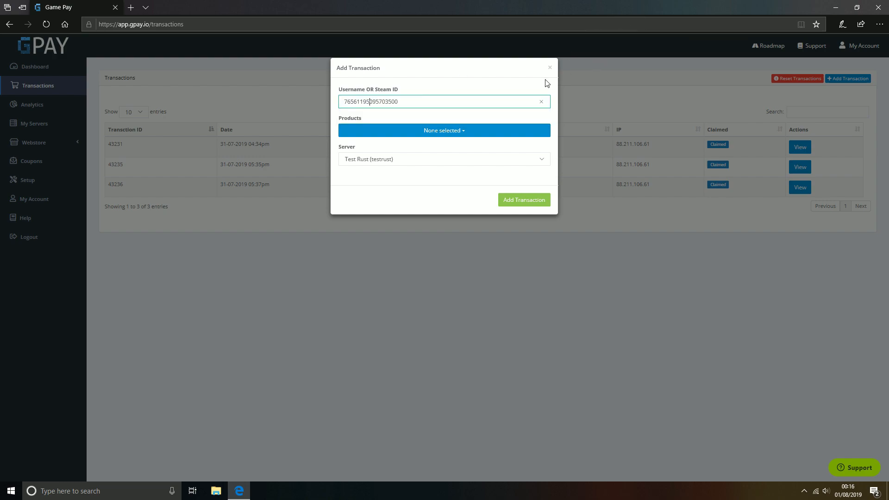
{"action": "left_click", "coordinate": [550, 69]}
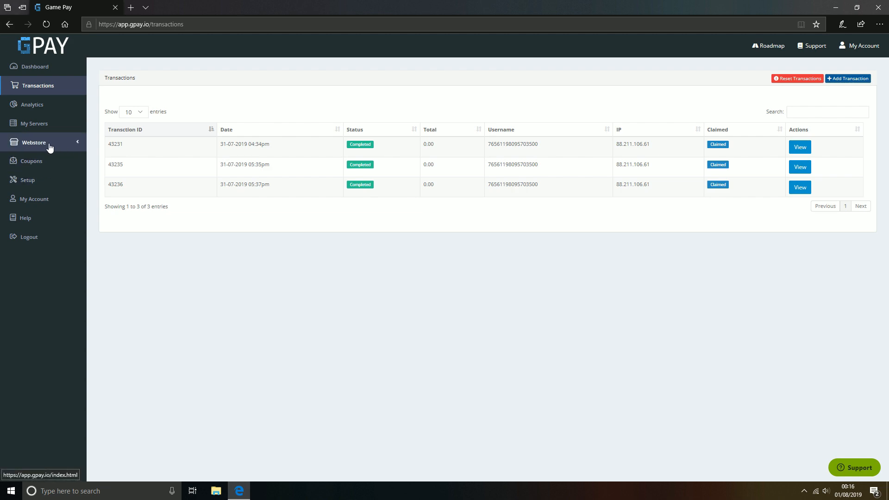
{"action": "left_click", "coordinate": [50, 147]}
Step: On My Servers, select the Test Rust server's API key and bring up its Copy option
{"action": "left_click", "coordinate": [40, 123]}
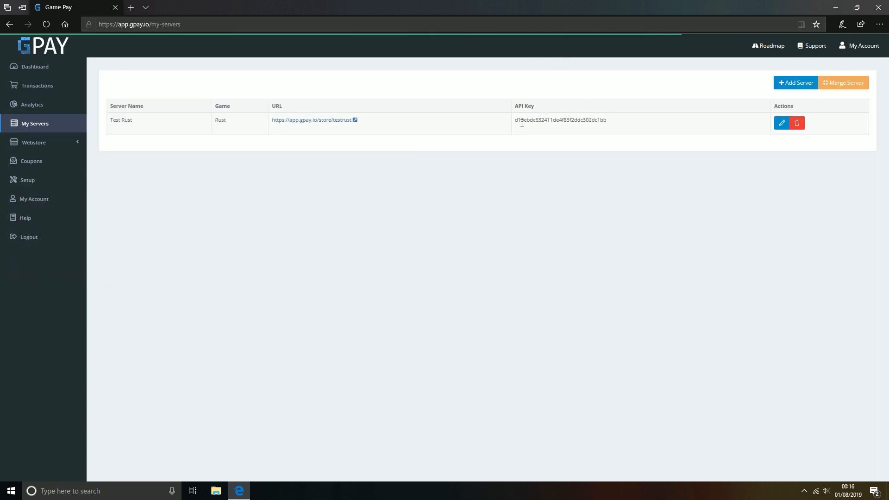
{"action": "mouse_move", "coordinate": [520, 120]}
{"action": "left_mouse_down"}
{"action": "mouse_move", "coordinate": [606, 125]}
{"action": "mouse_move", "coordinate": [520, 121]}
{"action": "left_mouse_up"}
{"action": "left_click", "coordinate": [616, 125]}
{"action": "right_click", "coordinate": [527, 122]}
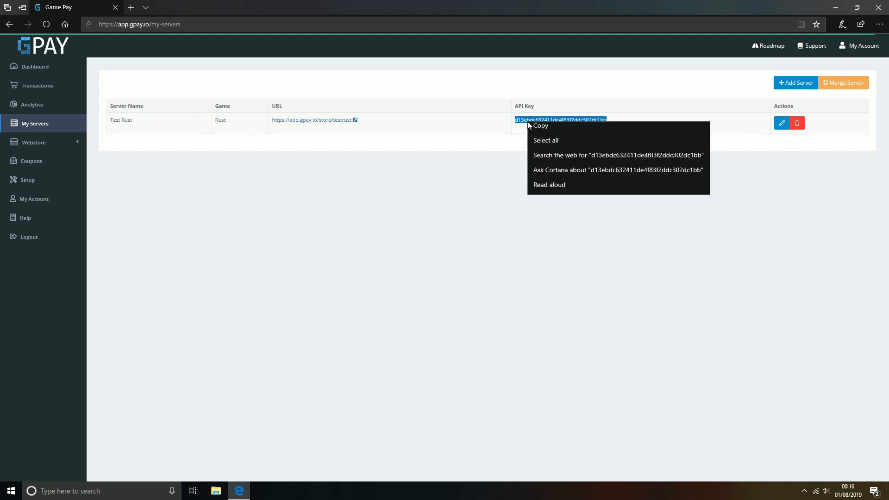
{"action": "left_click", "coordinate": [456, 243]}
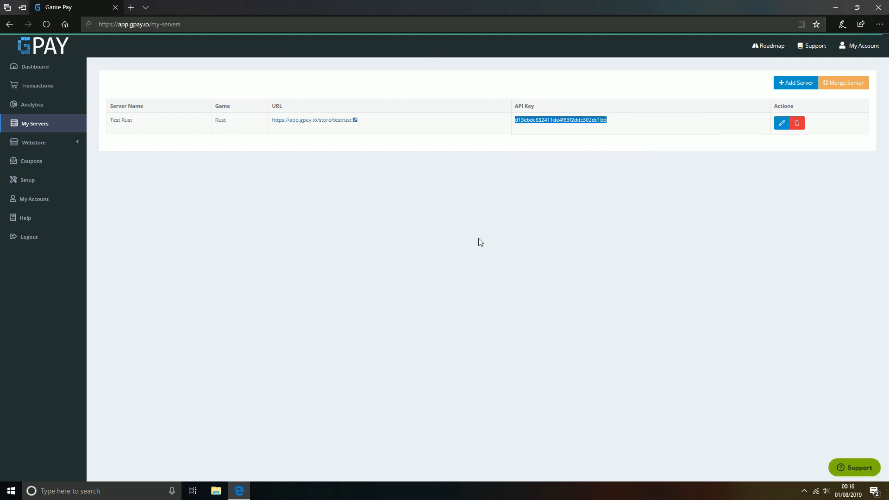